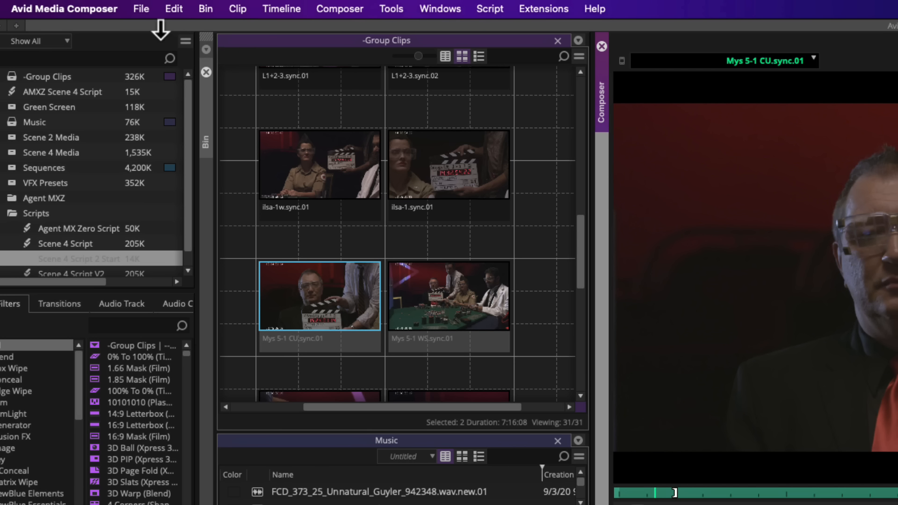
Create a new script from the text file AMXZ Scene 2 Start.txt.
click(145, 10)
mouse_move(156, 34)
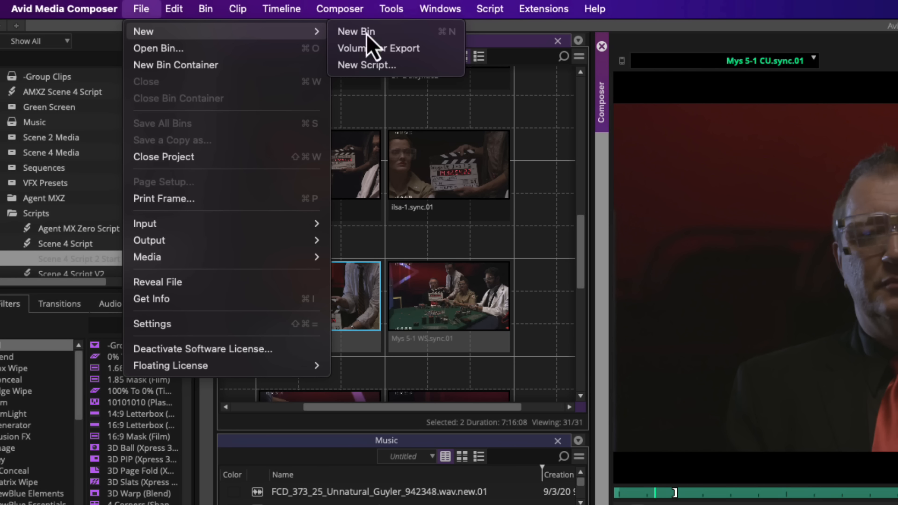
click(413, 66)
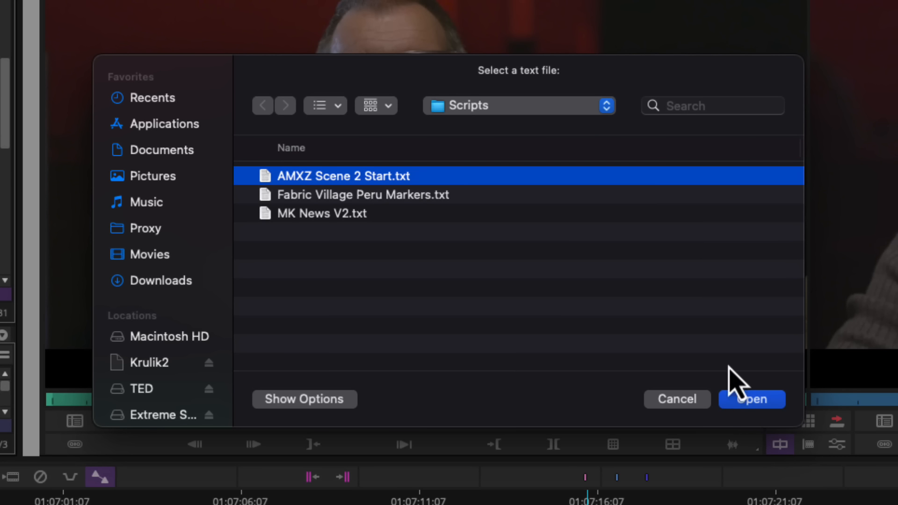
click(753, 400)
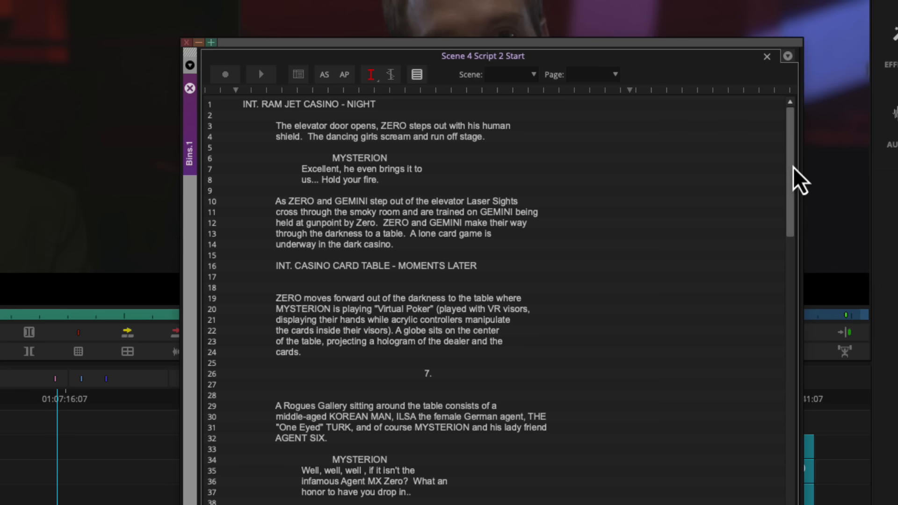
Link the selected Mys 5-1 CU.sync.01 and Mys 5-1 WS.sync.01 group clips to the script text from line 5 onward.
mouse_move(791, 167)
mouse_down()
mouse_move(788, 478)
mouse_move(805, 168)
mouse_up()
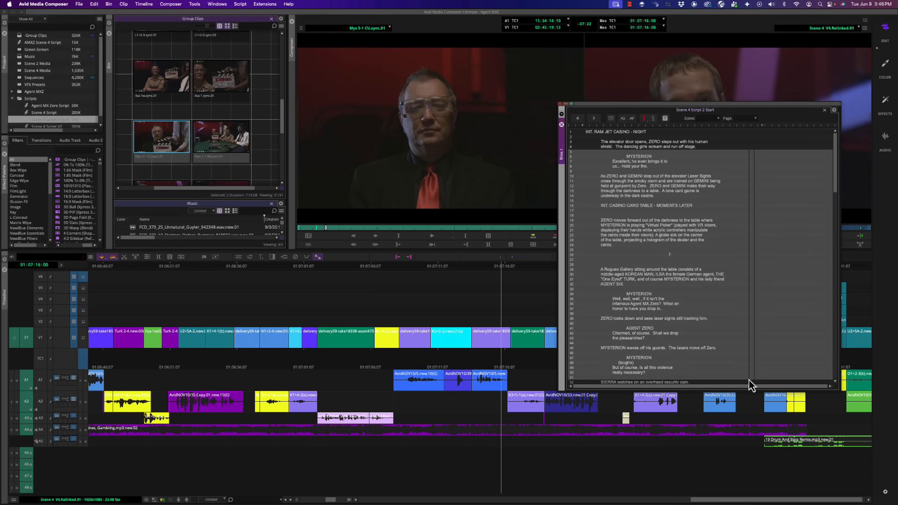
scroll(750, 379, down, 10)
scroll(837, 224, up, 10)
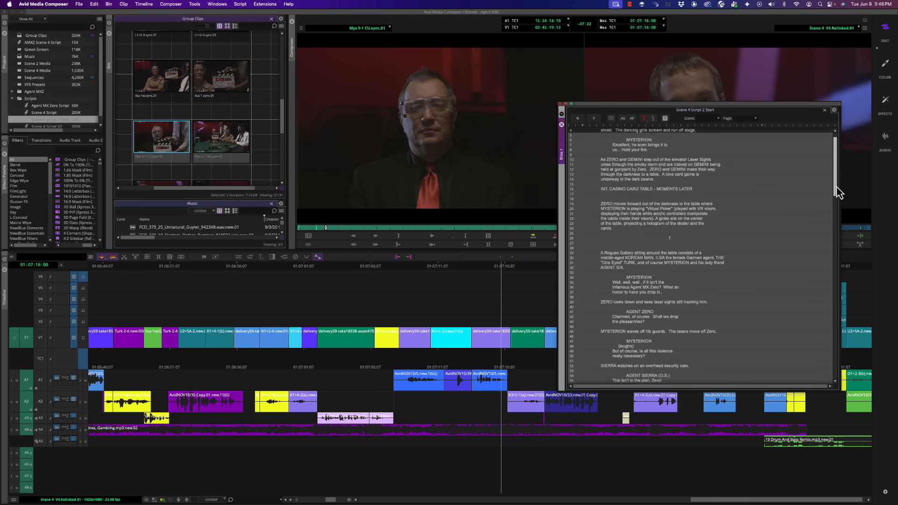
mouse_move(256, 112)
mouse_down()
mouse_move(140, 155)
mouse_move(180, 145)
mouse_move(650, 192)
mouse_move(750, 173)
mouse_move(739, 140)
mouse_up()
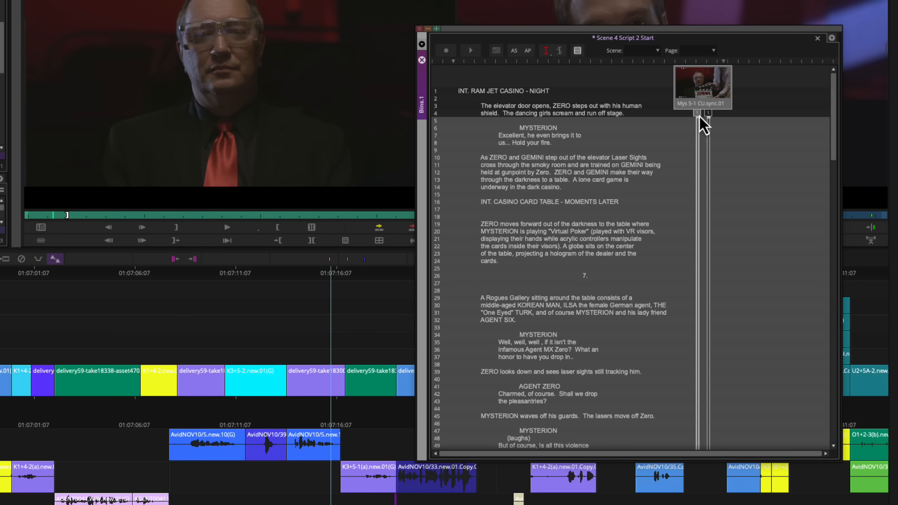
Record script marks on the Mys 5-1 CU take during playback at dialogue lines 7, 35 and 42, and stop recording.
click(700, 115)
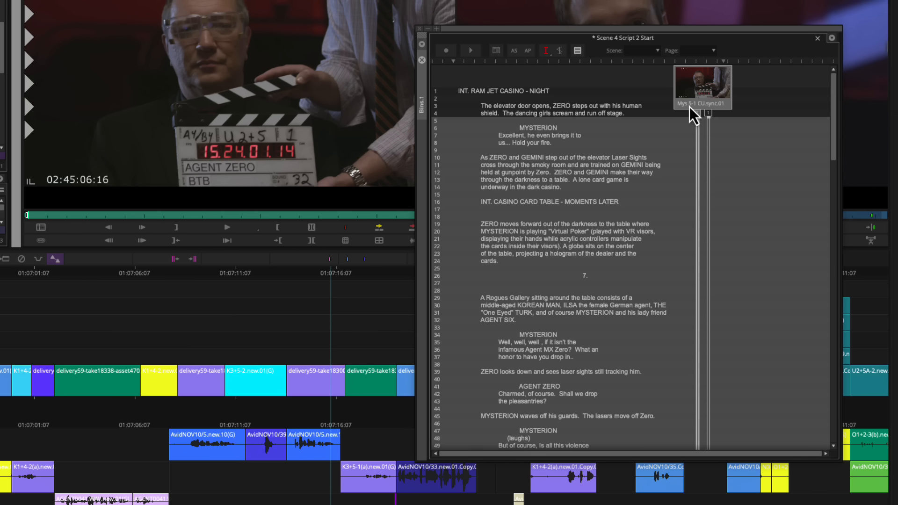
click(448, 55)
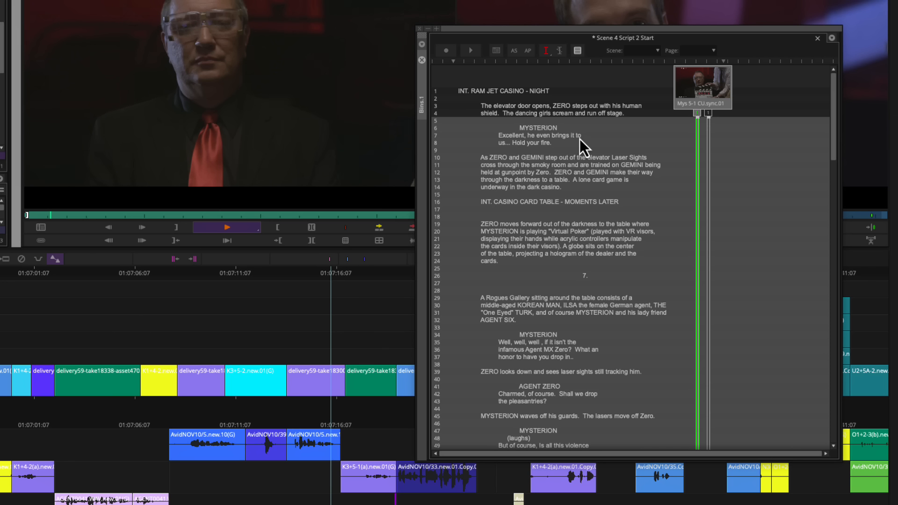
click(698, 140)
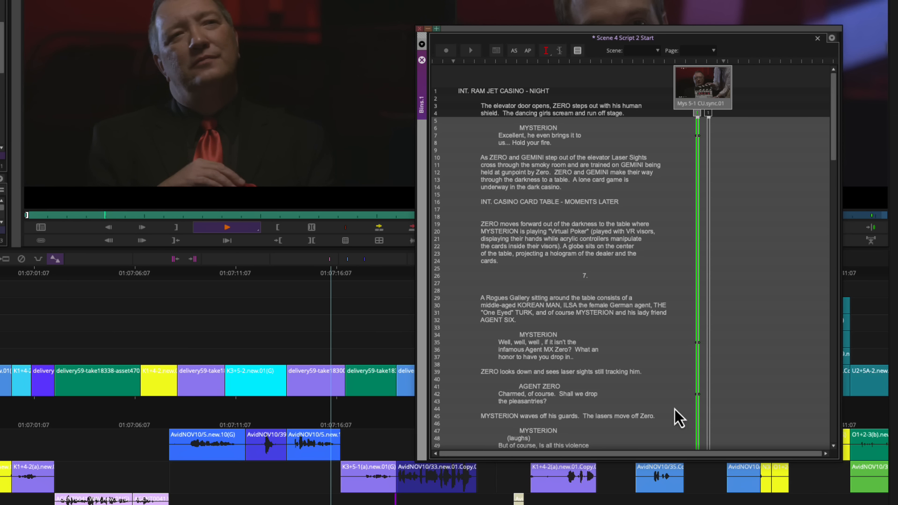
click(234, 231)
click(662, 227)
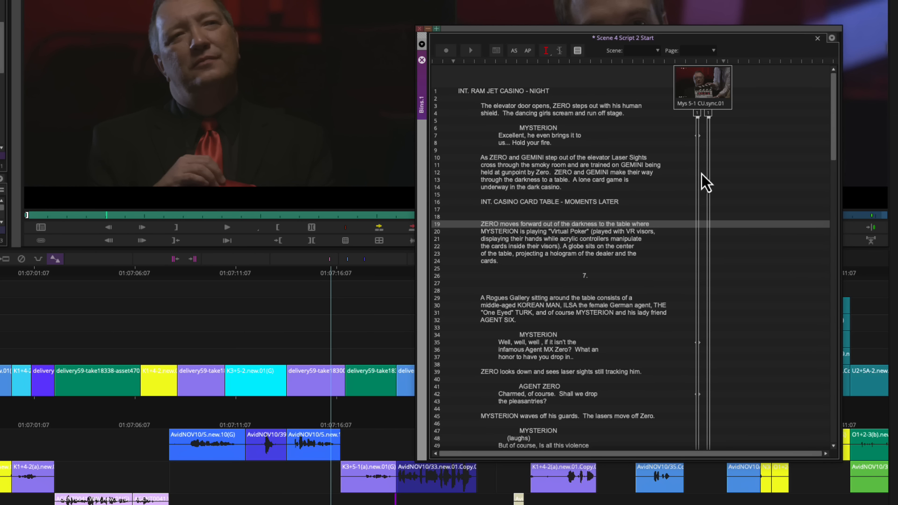
Review the CU take's marks at lines 7, 35 and 42, playing the take from lines 7 and 35.
click(679, 136)
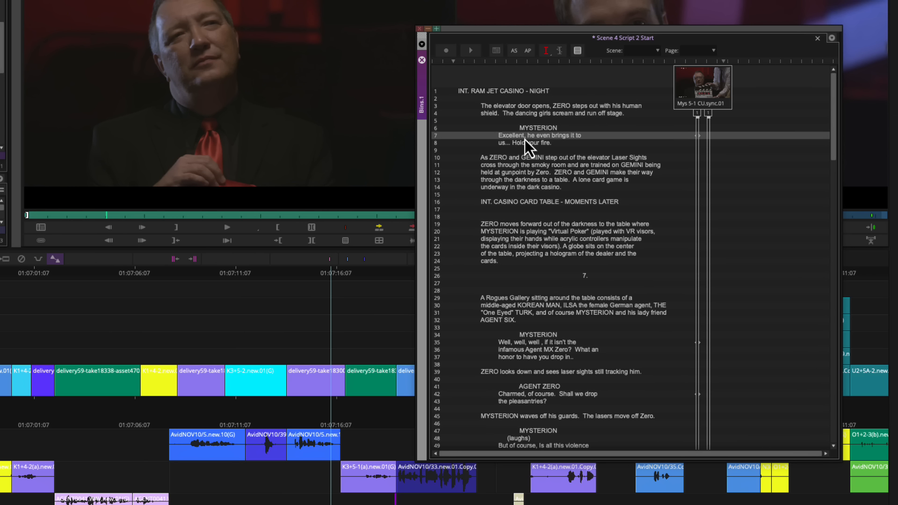
click(659, 342)
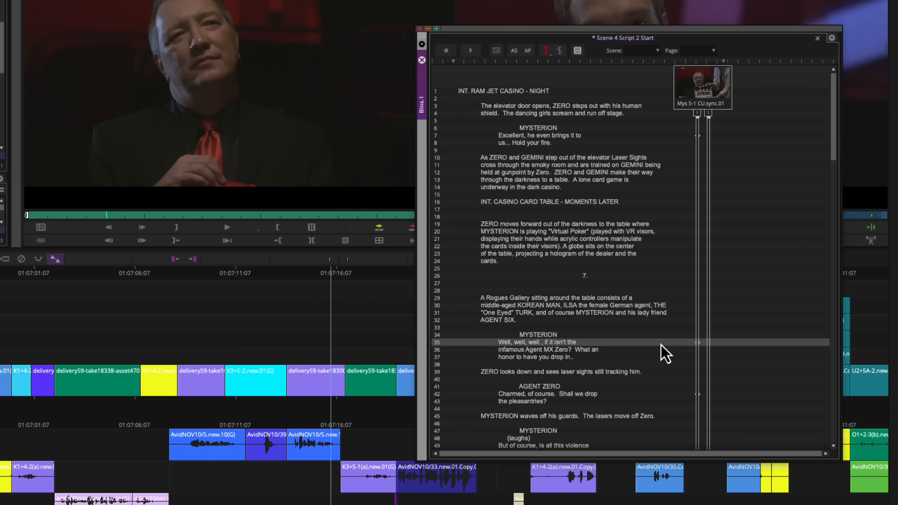
click(670, 395)
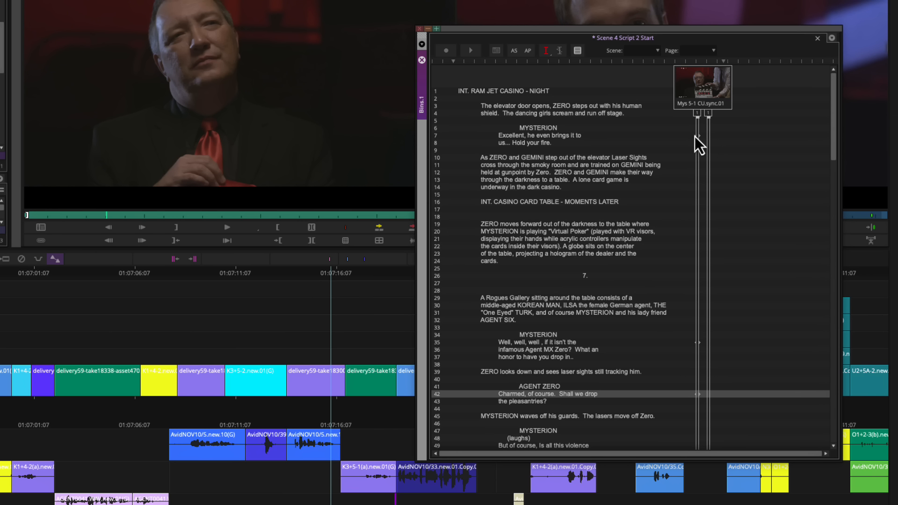
double_click(697, 136)
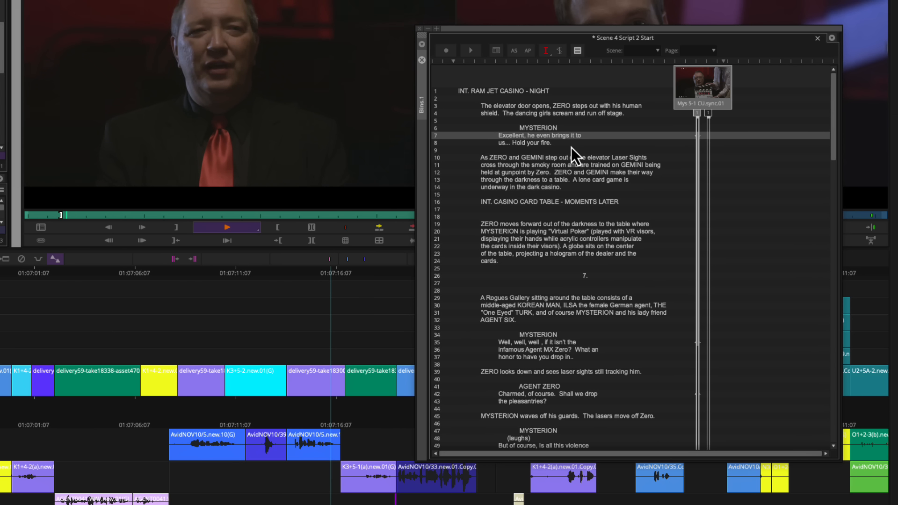
key(space)
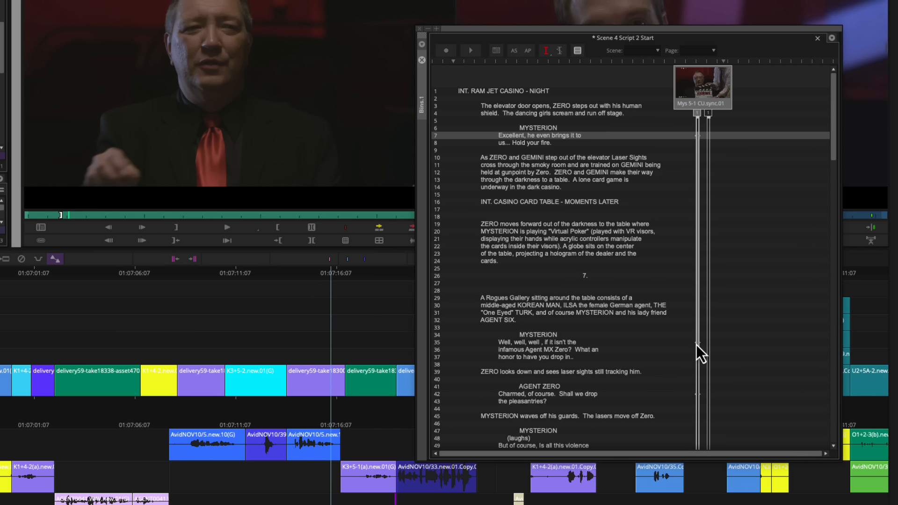
double_click(697, 344)
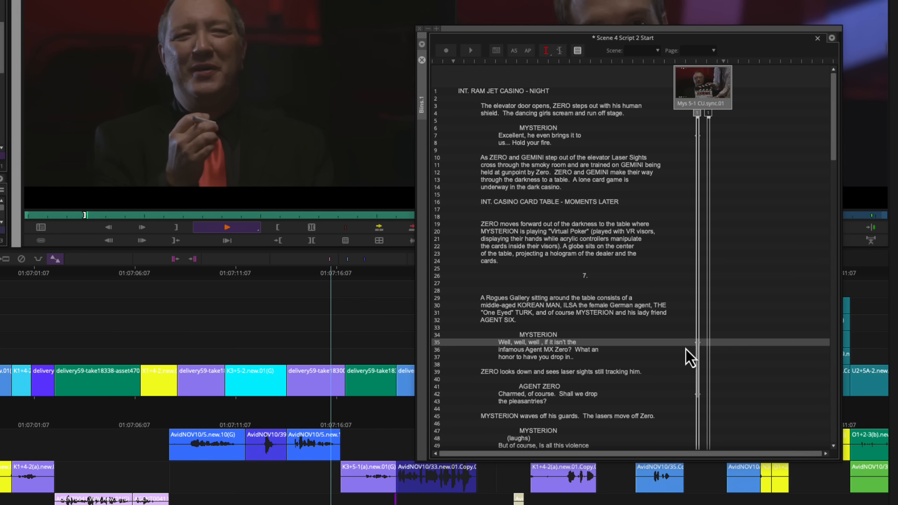
key(space)
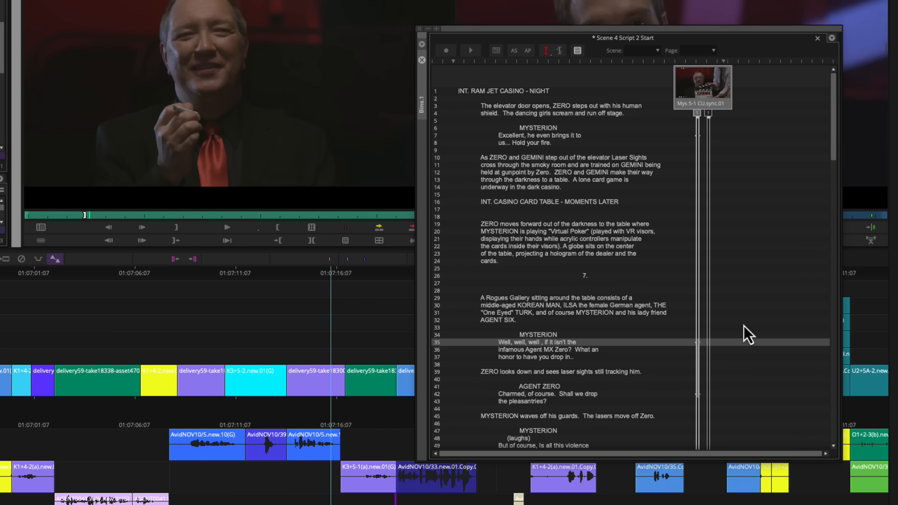
Run ScriptSync AI on both Mys 5-1 takes, taking the dialog indent from the line "Excellent, he even brings it to".
click(729, 136)
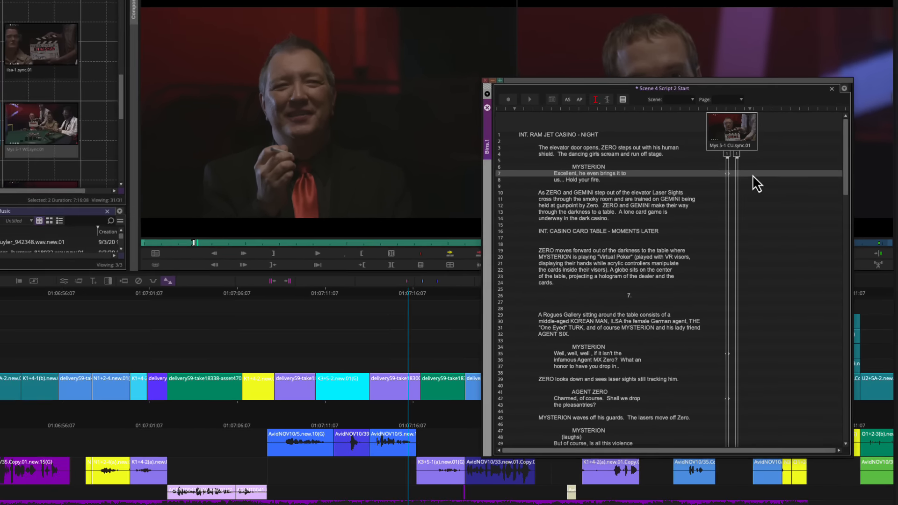
drag(717, 128, 691, 107)
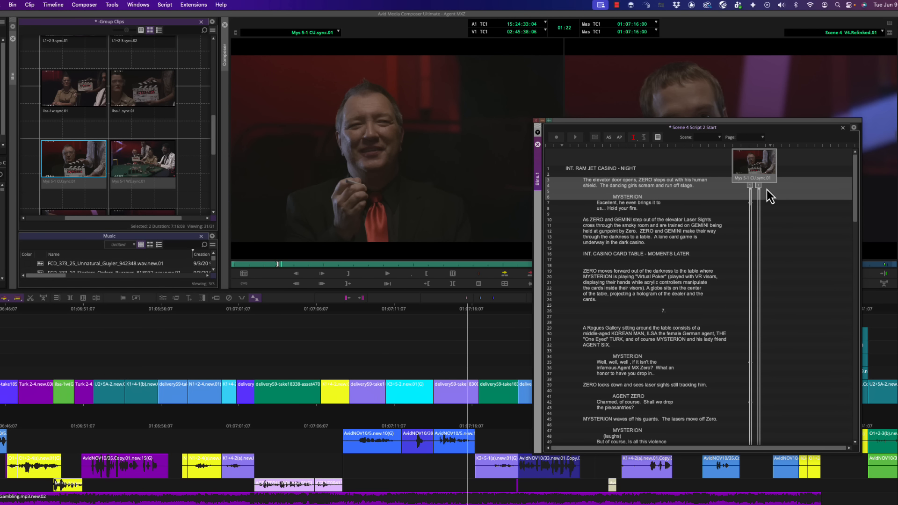
click(165, 5)
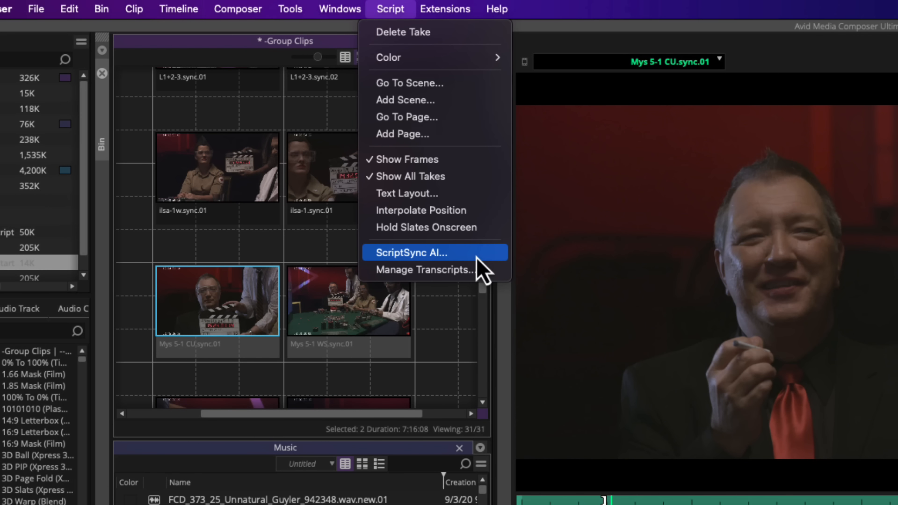
click(309, 181)
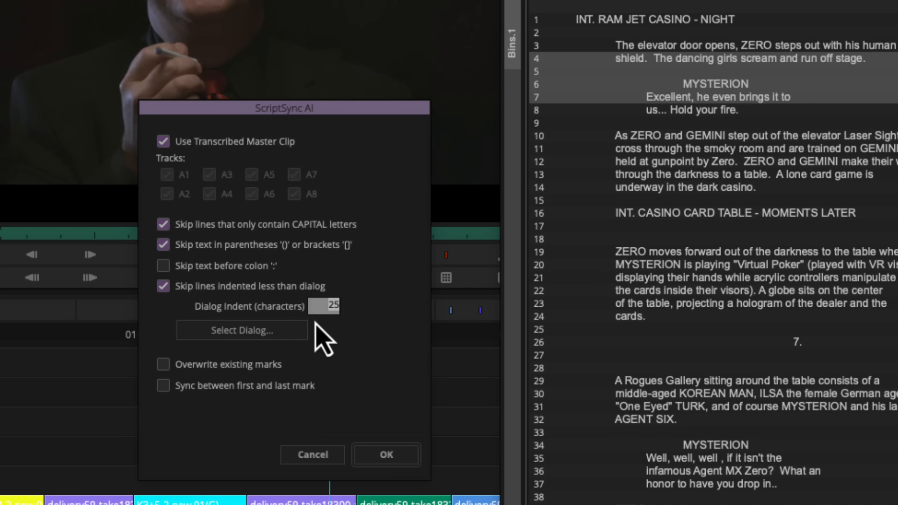
click(245, 335)
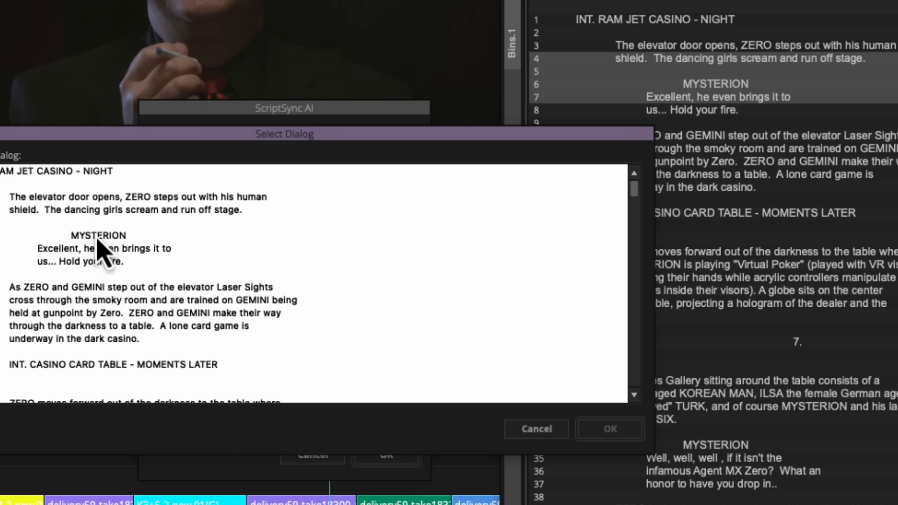
click(57, 253)
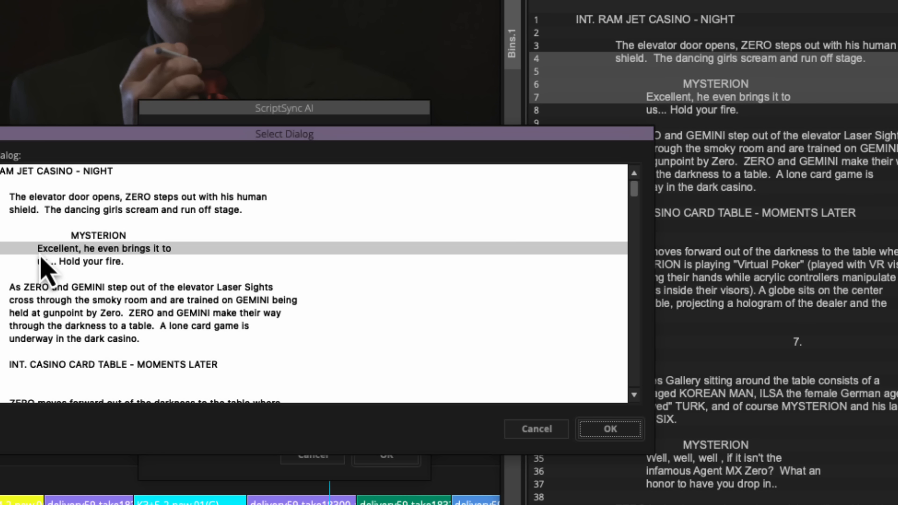
click(603, 432)
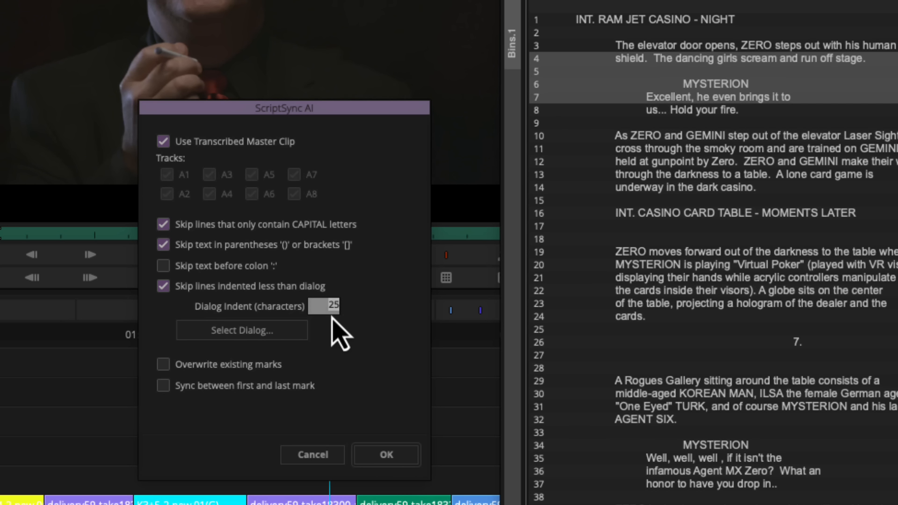
click(392, 459)
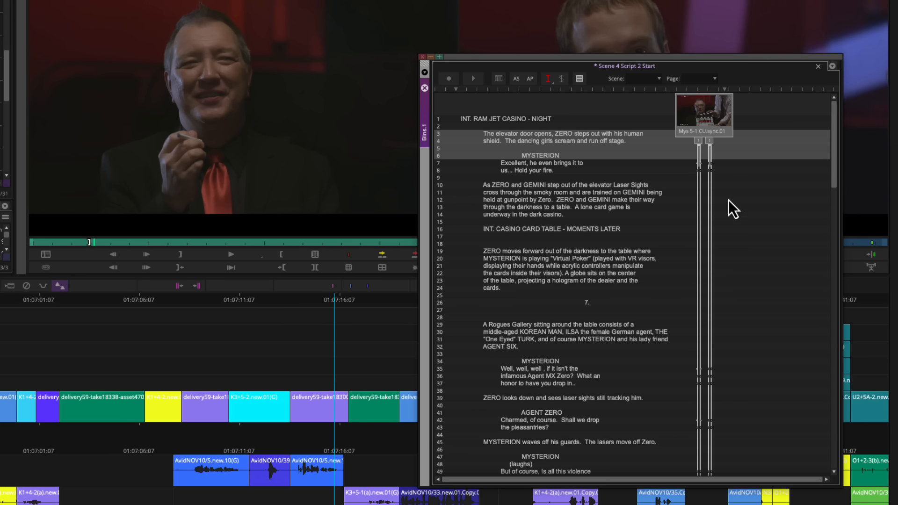
Examine the script marks on both takes at lines 8, 35, 36, 37 and 43.
click(714, 167)
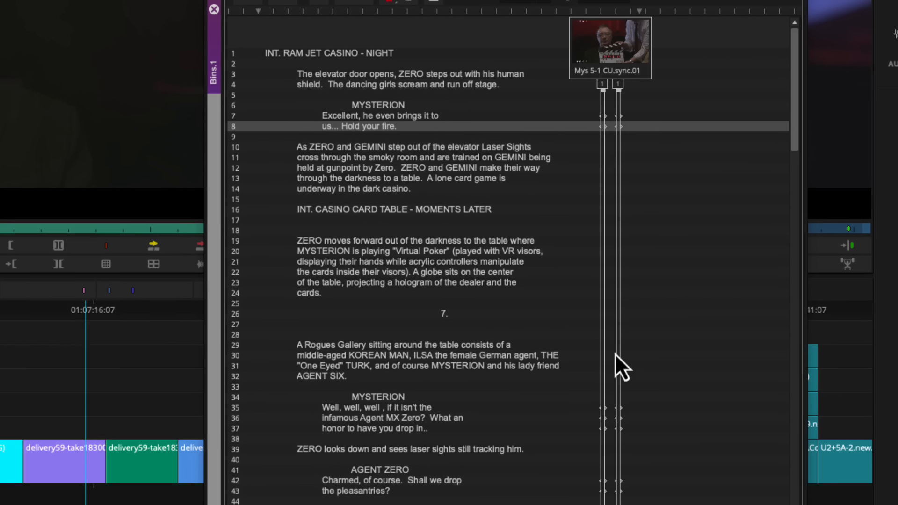
click(628, 413)
click(627, 422)
click(627, 433)
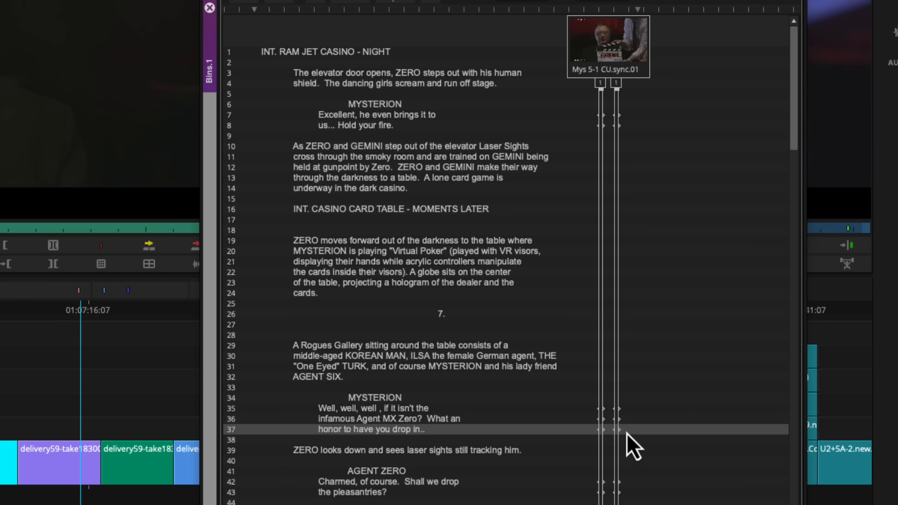
click(627, 496)
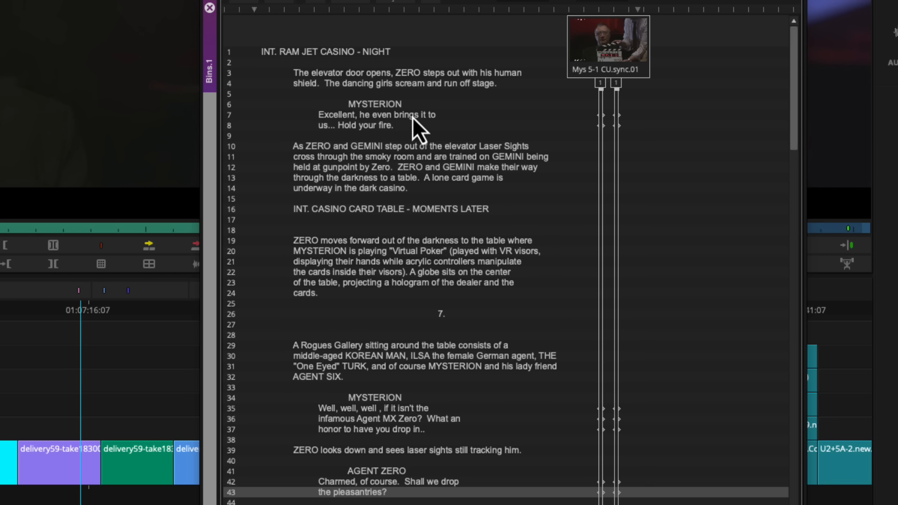
Play the Mys 5-1 WS take from its script marks at lines 7 and 35.
click(513, 117)
click(616, 117)
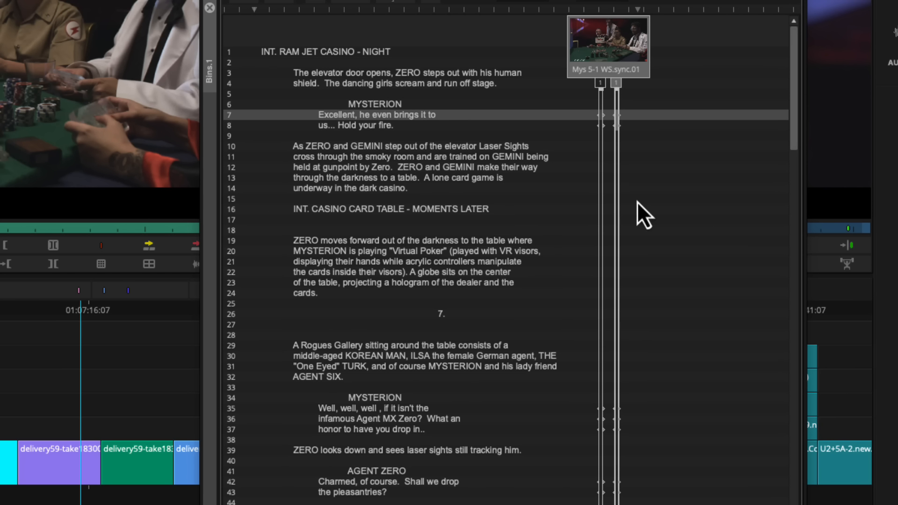
click(620, 410)
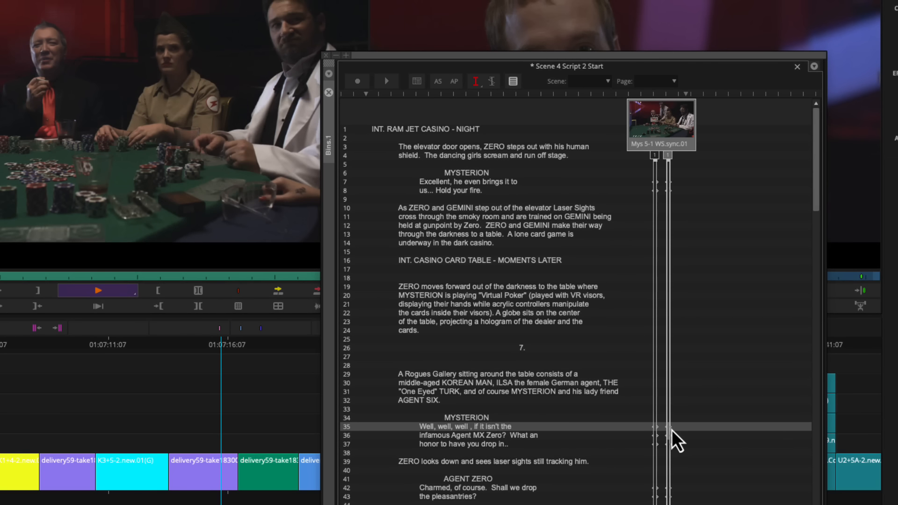
key(space)
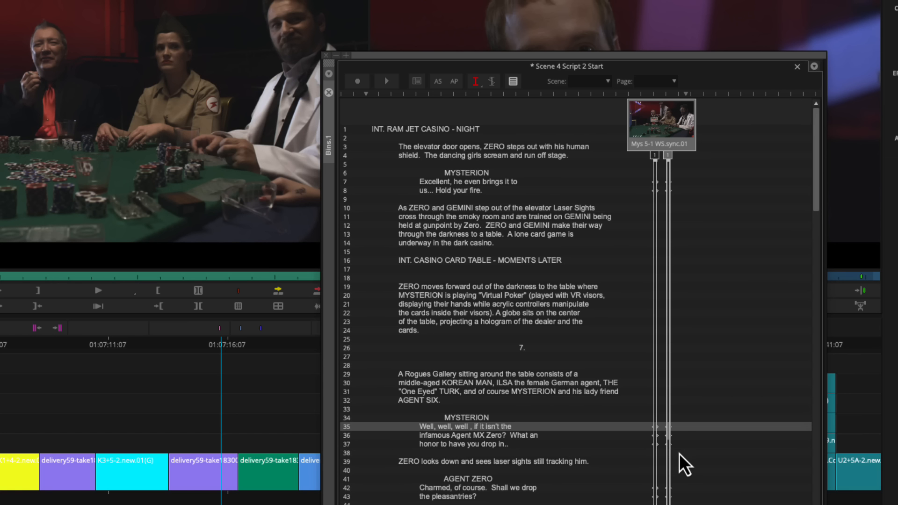
Play lines 35 to 37 of both Mys 5-1 takes one after the other from the script.
click(697, 428)
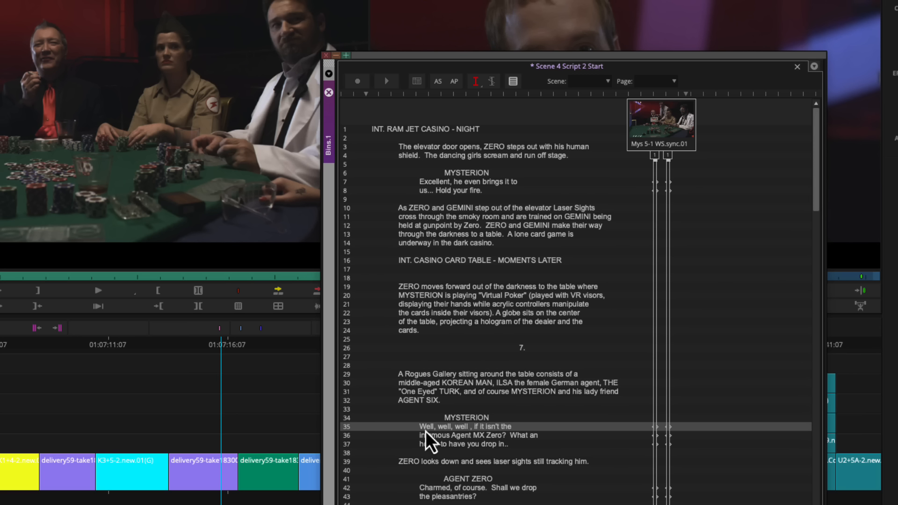
click(654, 427)
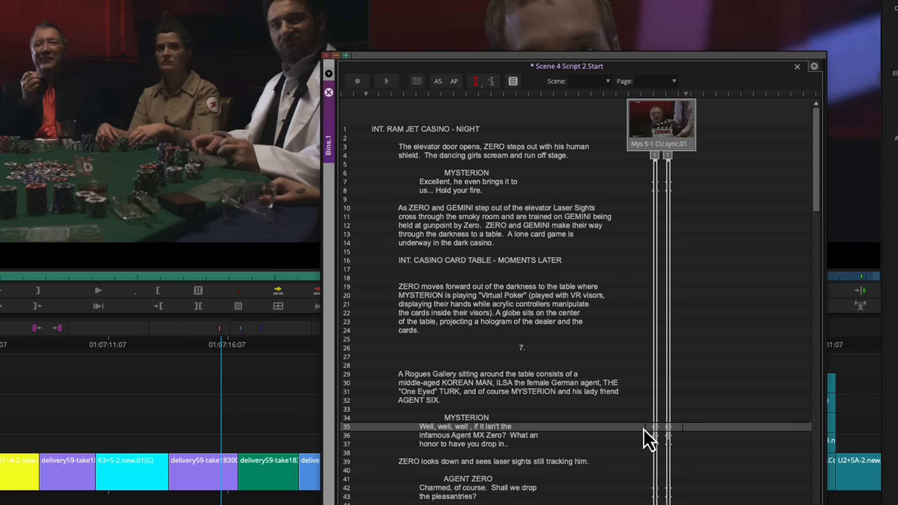
drag(643, 429, 643, 429)
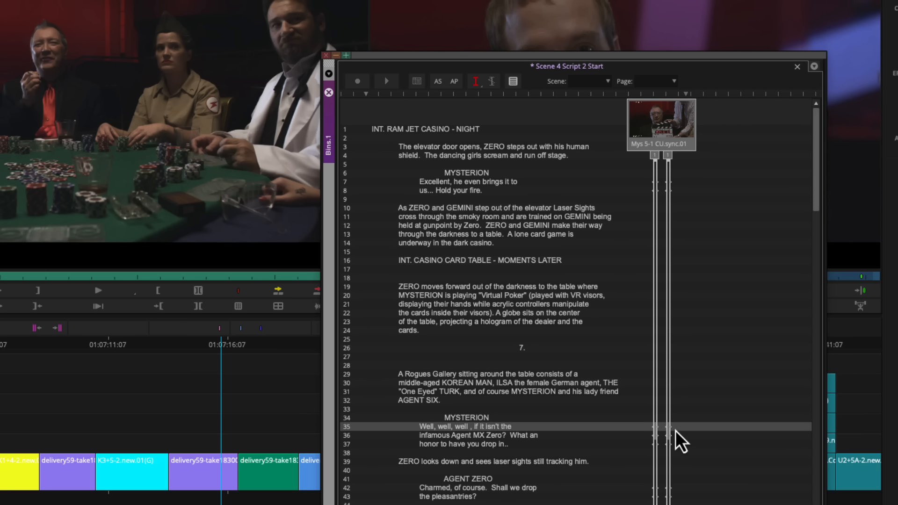
drag(685, 451, 643, 428)
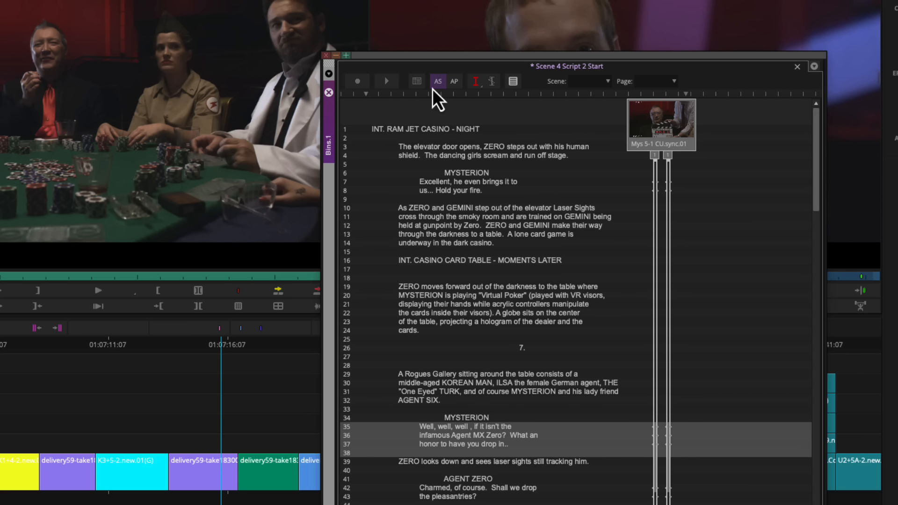
click(387, 82)
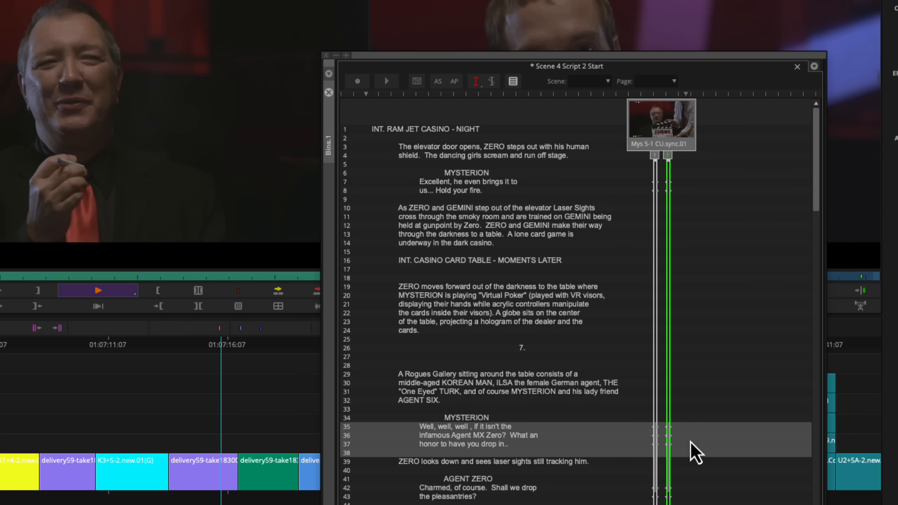
click(638, 444)
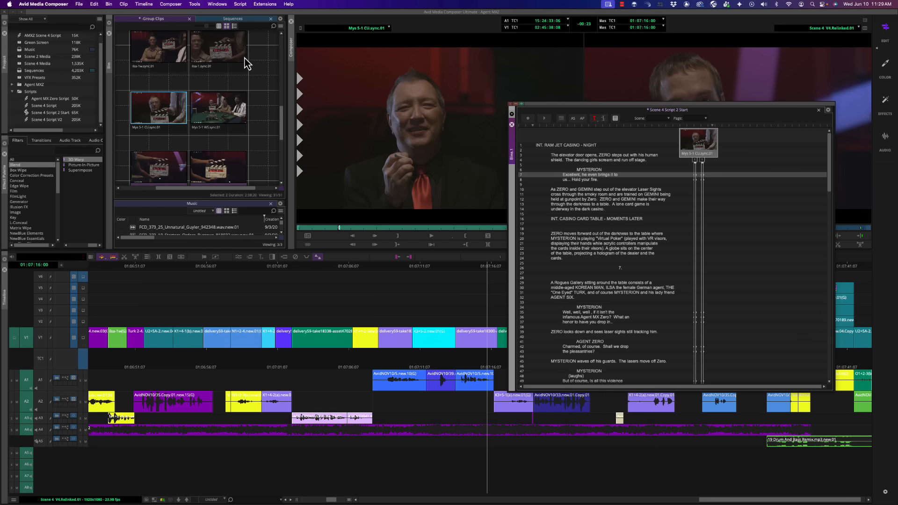
drag(218, 56, 704, 151)
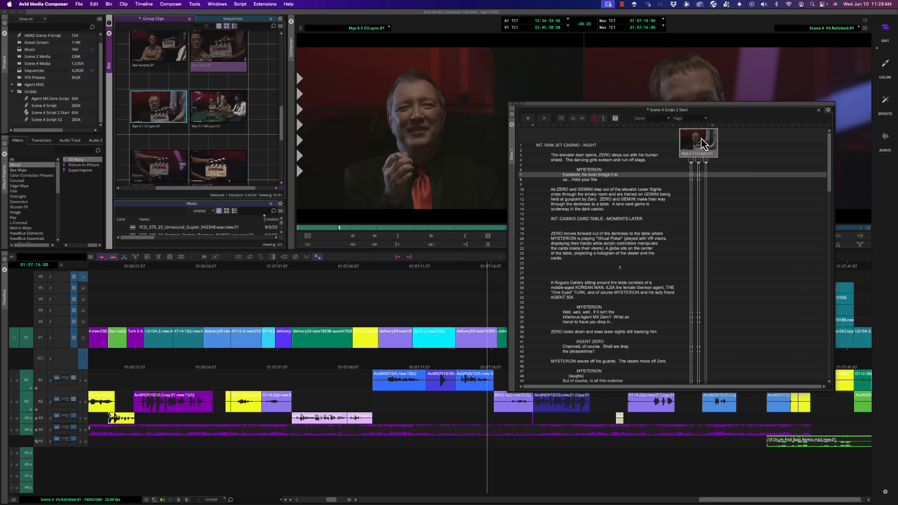
click(706, 162)
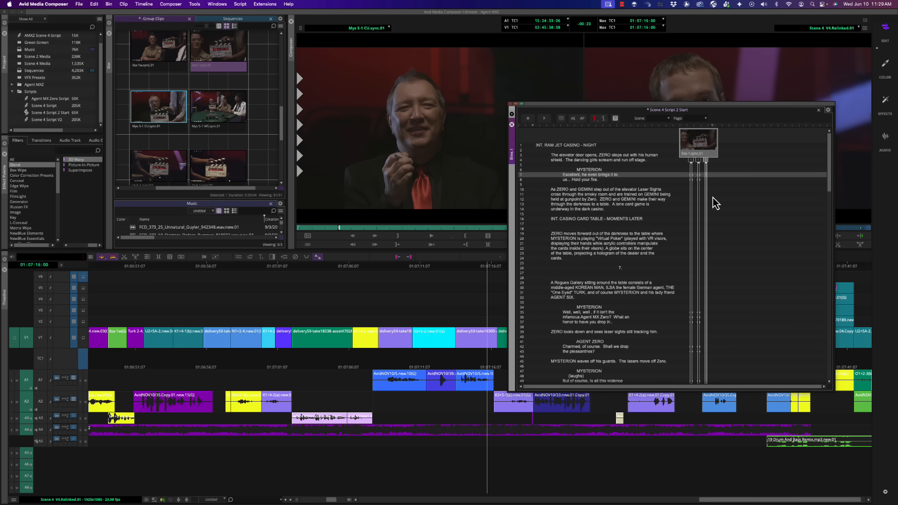
key(Delete)
click(430, 255)
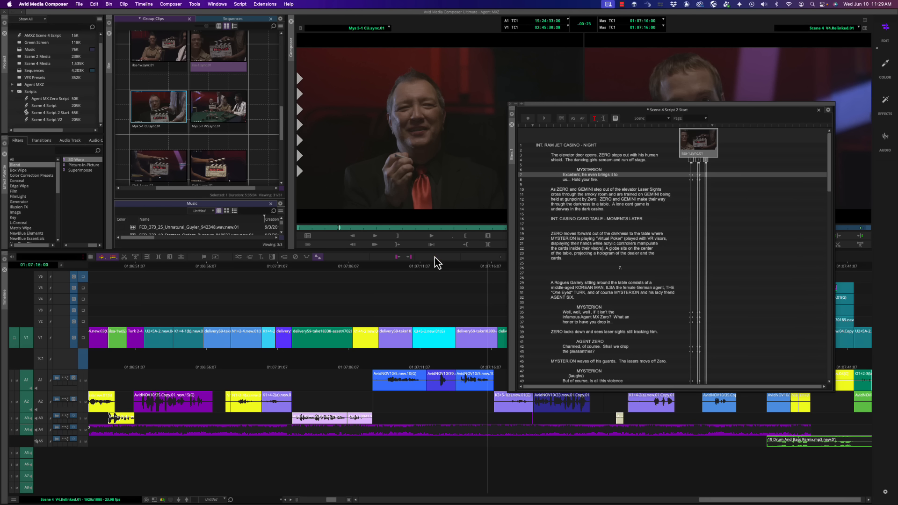
Link the ilsa-1w and ilsa-1 group clips to the script passage running from line 31 onward.
drag(830, 181, 830, 210)
drag(749, 174, 759, 376)
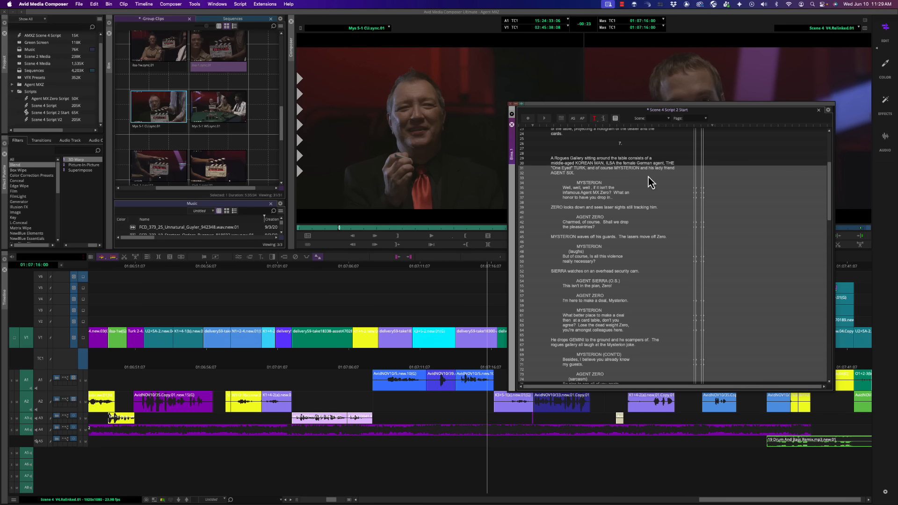
click(247, 59)
shift+click(150, 54)
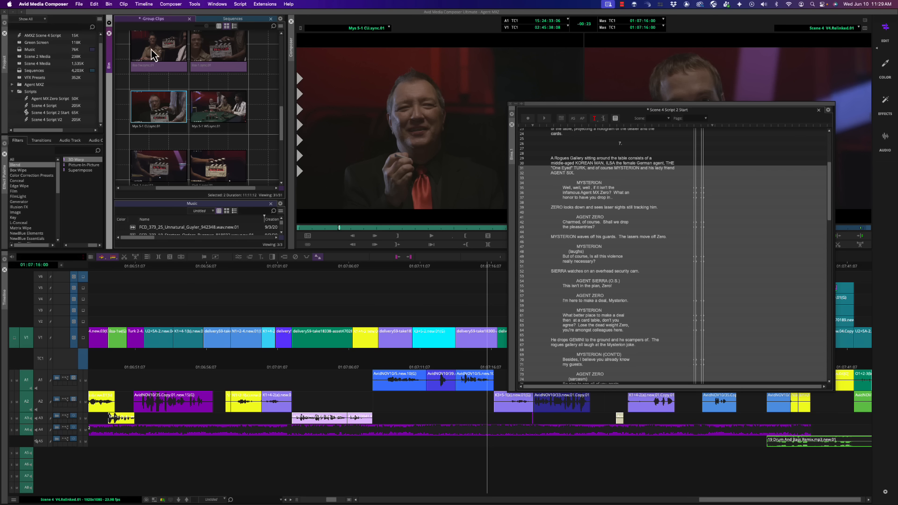
drag(150, 54, 728, 191)
mouse_move(260, 172)
mouse_down()
mouse_move(149, 170)
mouse_move(739, 182)
mouse_move(746, 139)
mouse_move(733, 147)
mouse_up()
Run ScriptSync AI on all four ilsa-1w and ilsa-1 takes, keeping the current sync options.
click(751, 163)
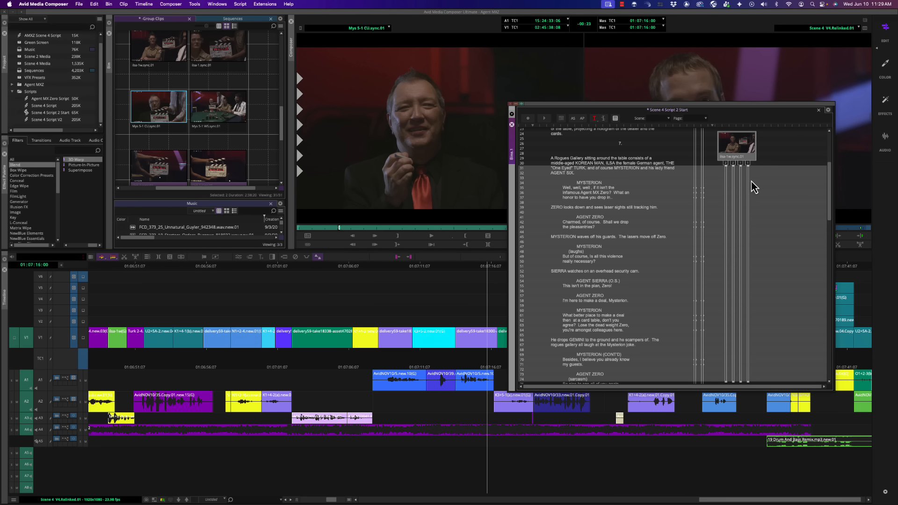
click(767, 188)
drag(765, 173, 723, 164)
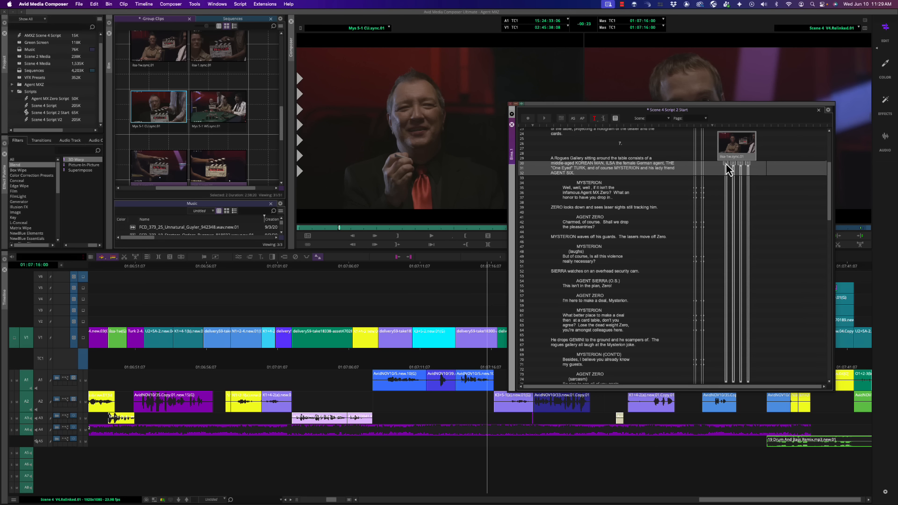
click(240, 3)
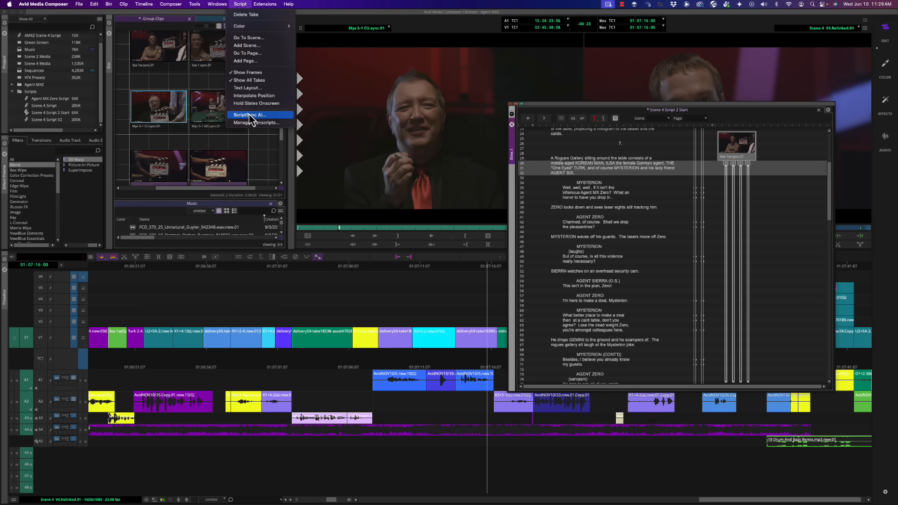
click(271, 114)
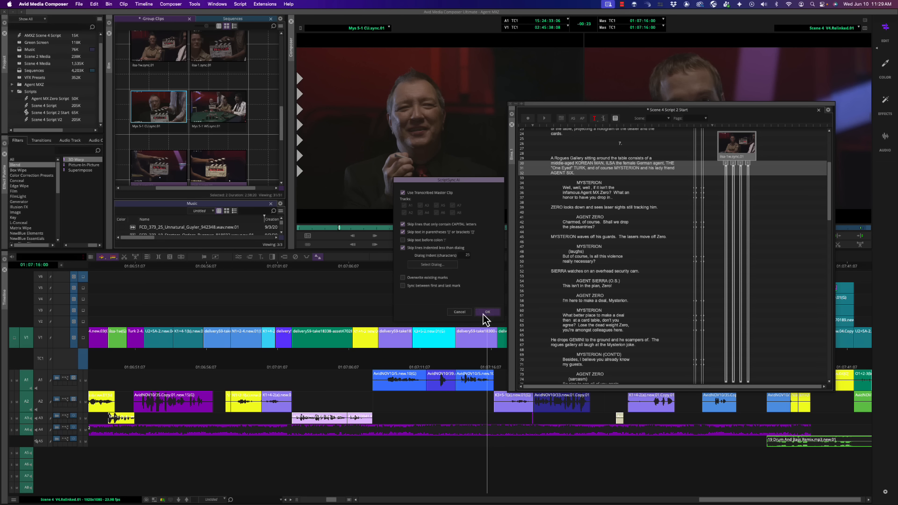
click(484, 314)
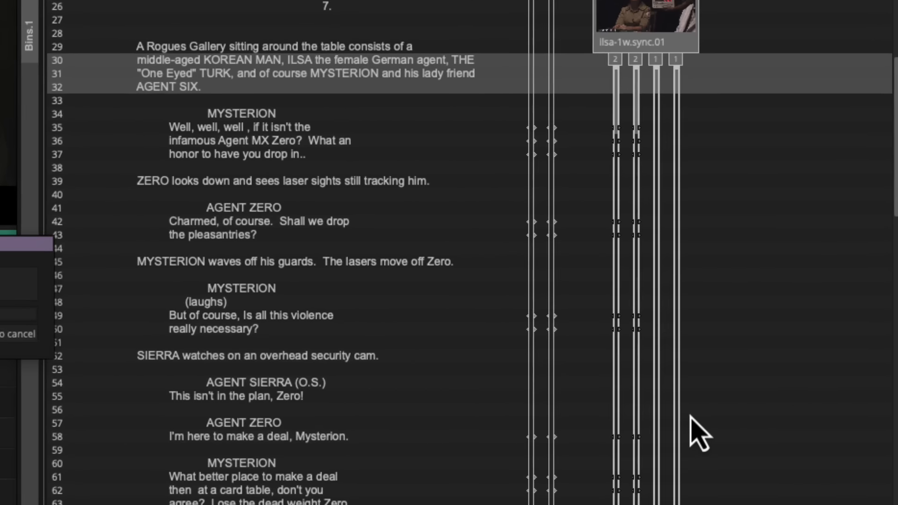
Examine the script marks of the four ilsa takes at lines 36, 42, 49, 50 and 55.
click(680, 411)
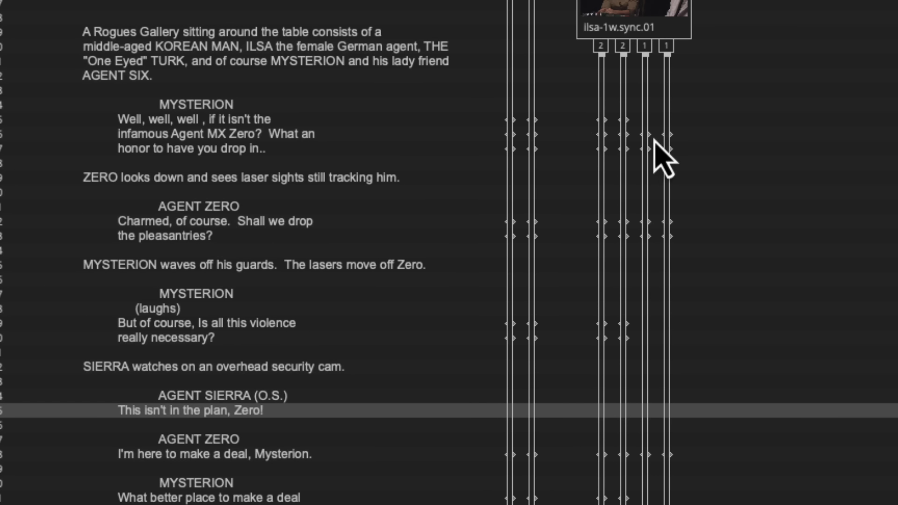
click(199, 136)
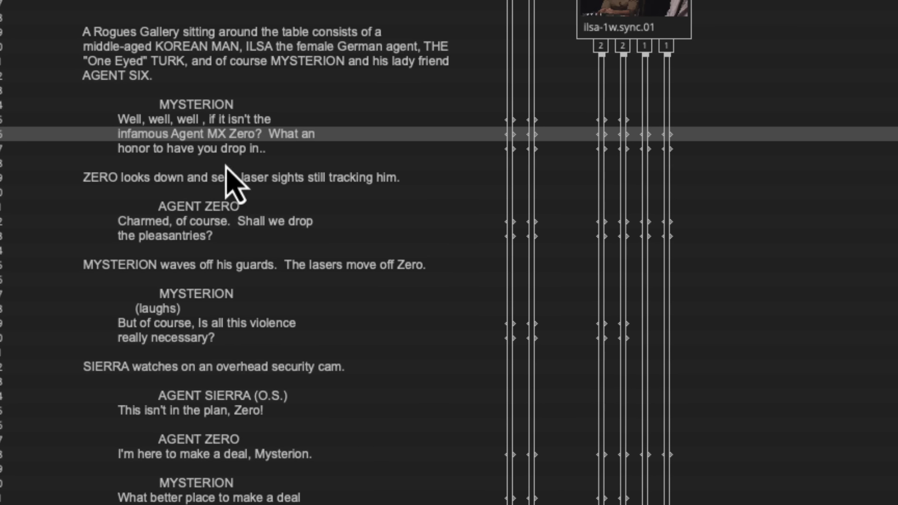
click(345, 227)
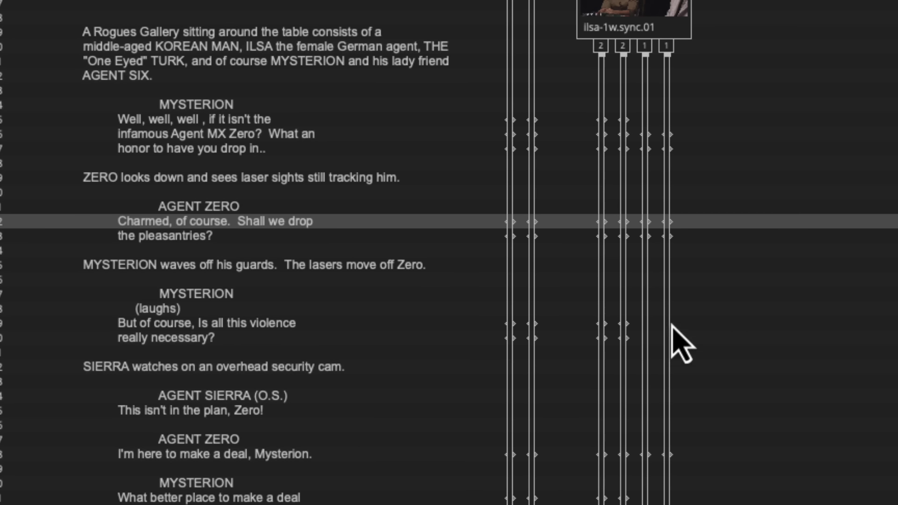
click(323, 327)
click(277, 342)
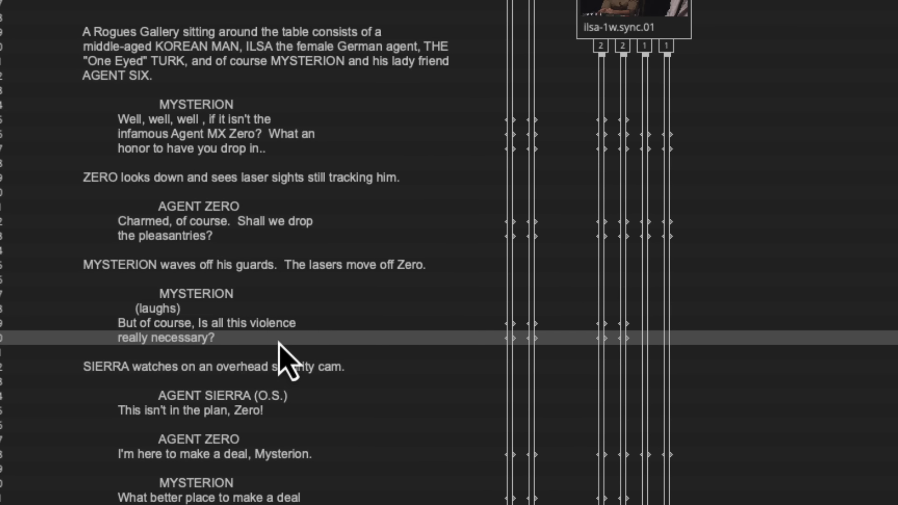
click(287, 324)
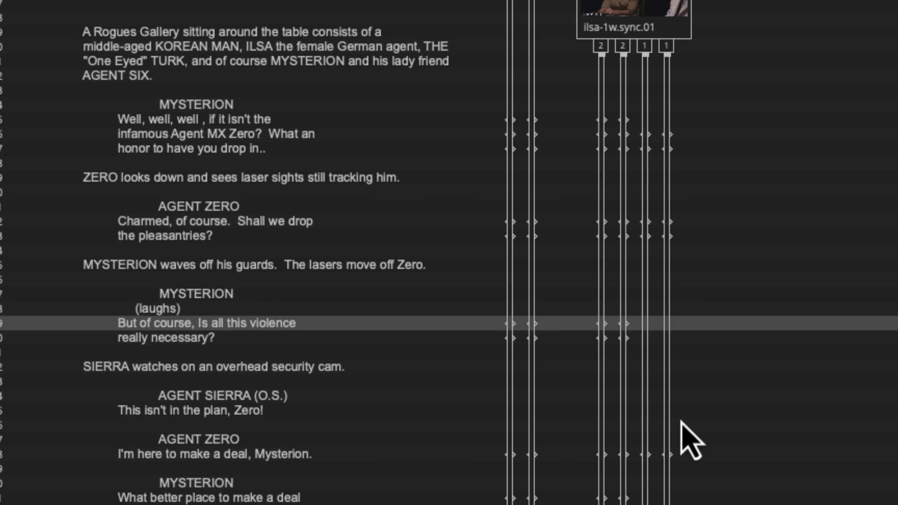
click(622, 367)
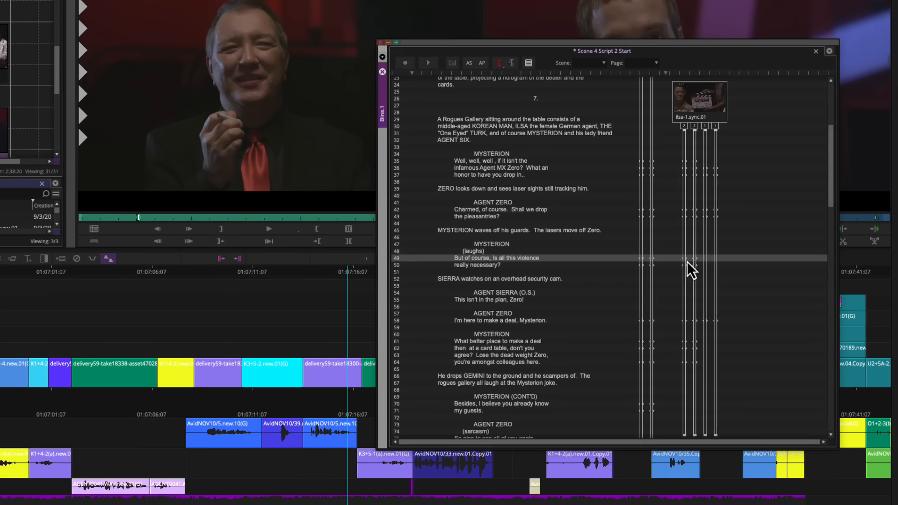
Play the ilsa-1w take 2 from its script mark at line 49.
click(685, 260)
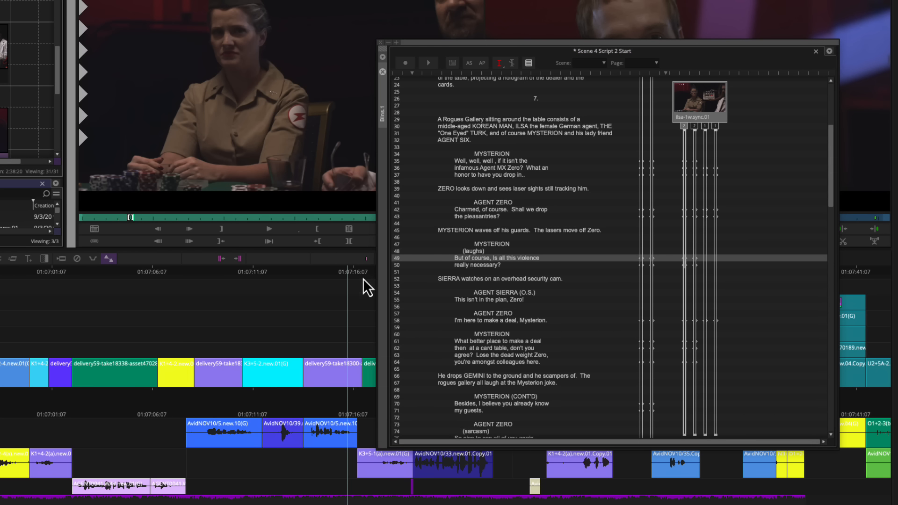
click(276, 234)
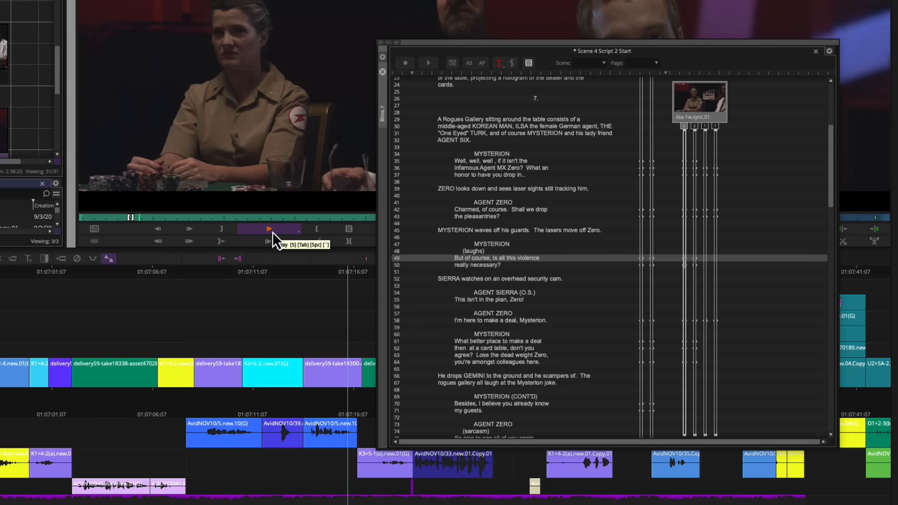
click(271, 232)
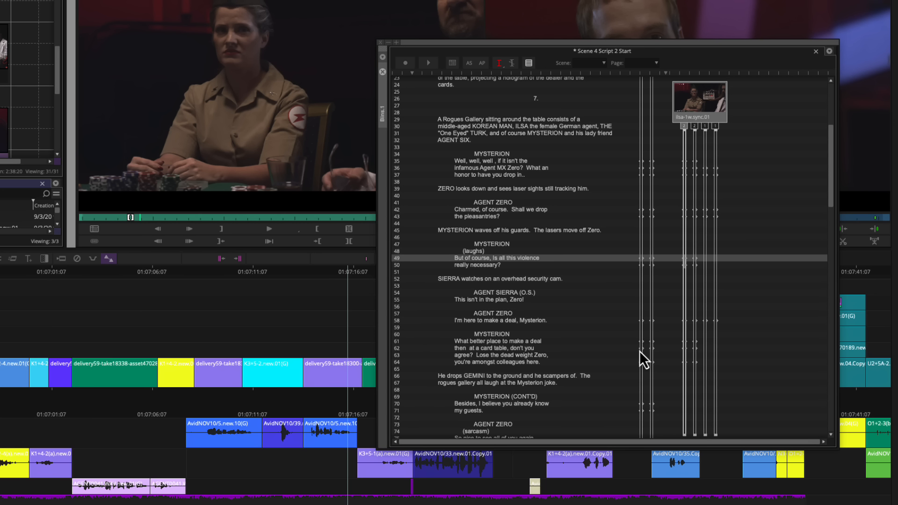
Splice line 35 of the Mys 5-1 CU take into a new sequence in the Sequences bin.
click(647, 177)
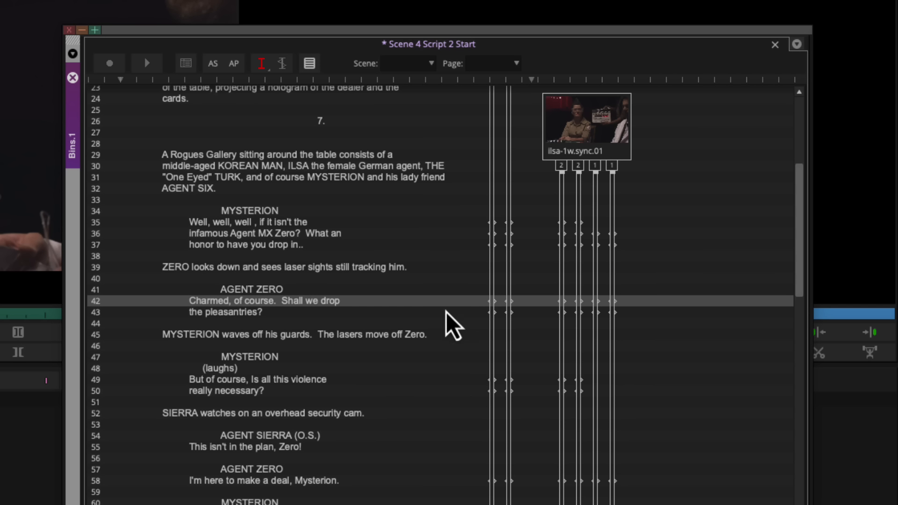
click(515, 224)
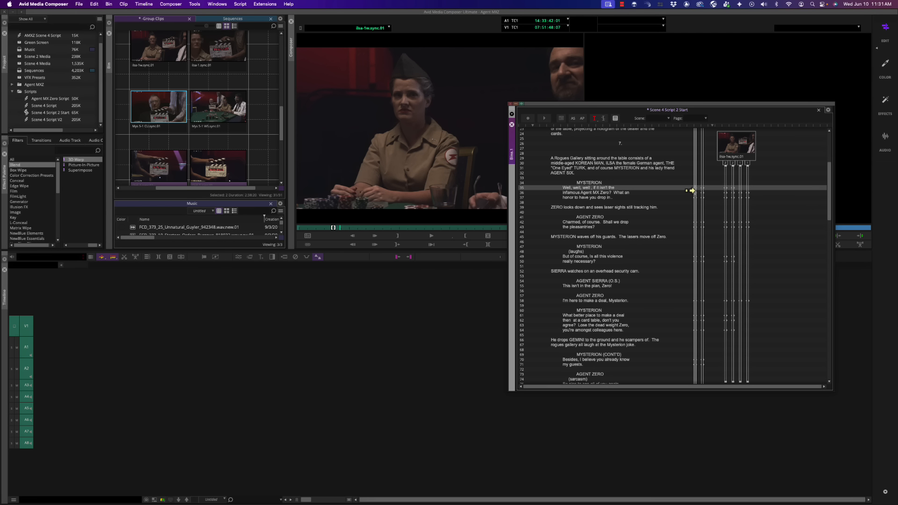
click(695, 191)
click(422, 222)
click(475, 302)
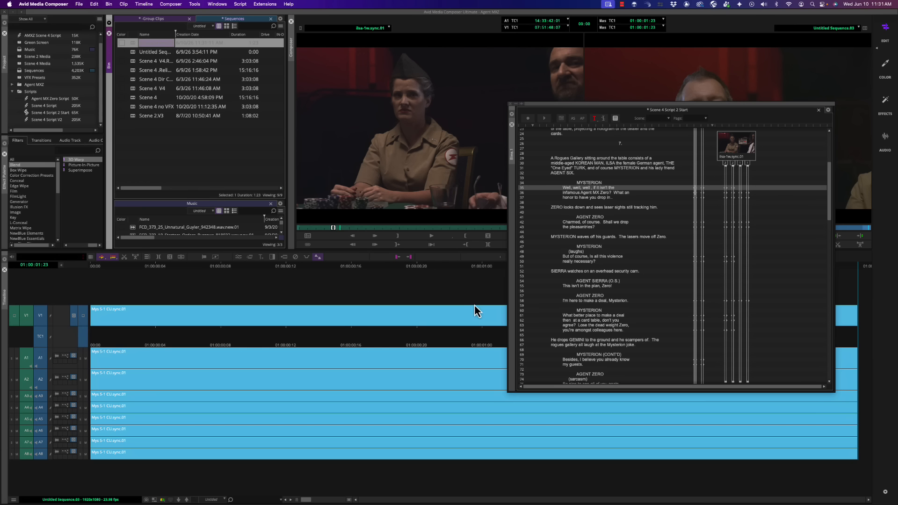
click(691, 198)
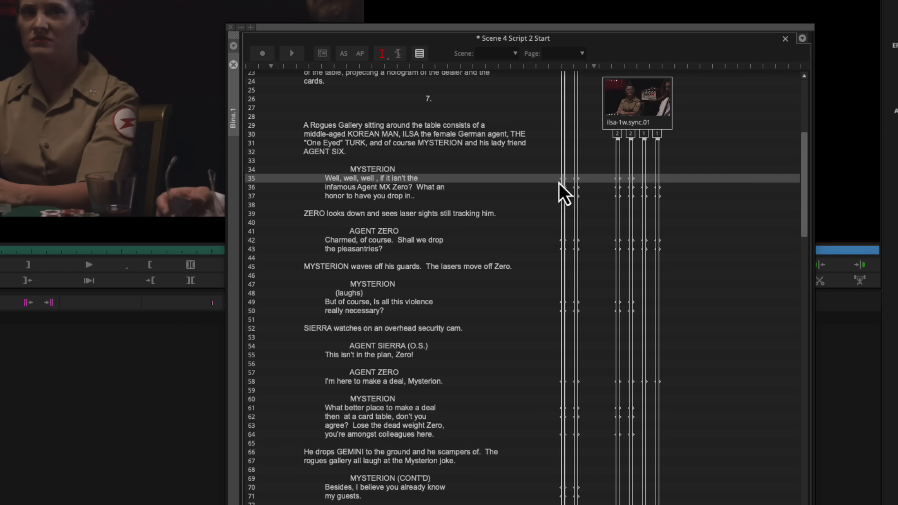
Delete the four script marks at lines 36 and 37 on both Mys 5-1 takes.
click(568, 183)
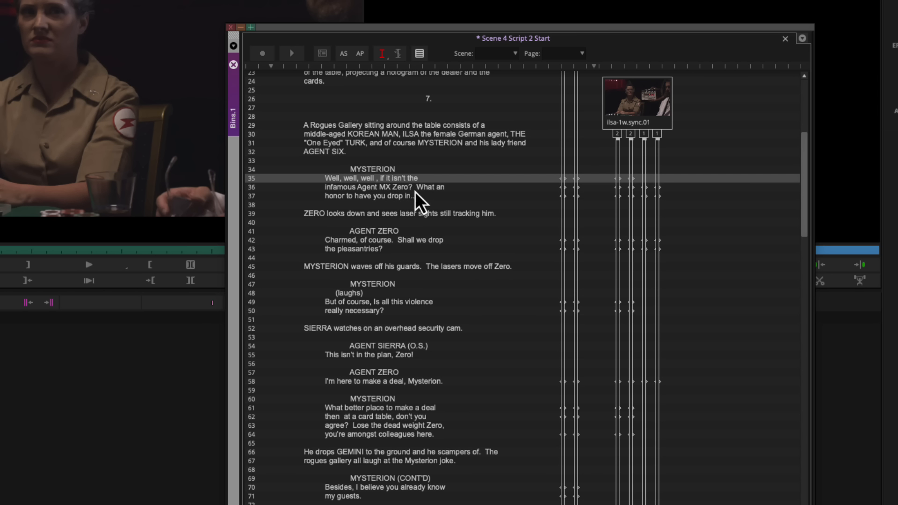
click(576, 191)
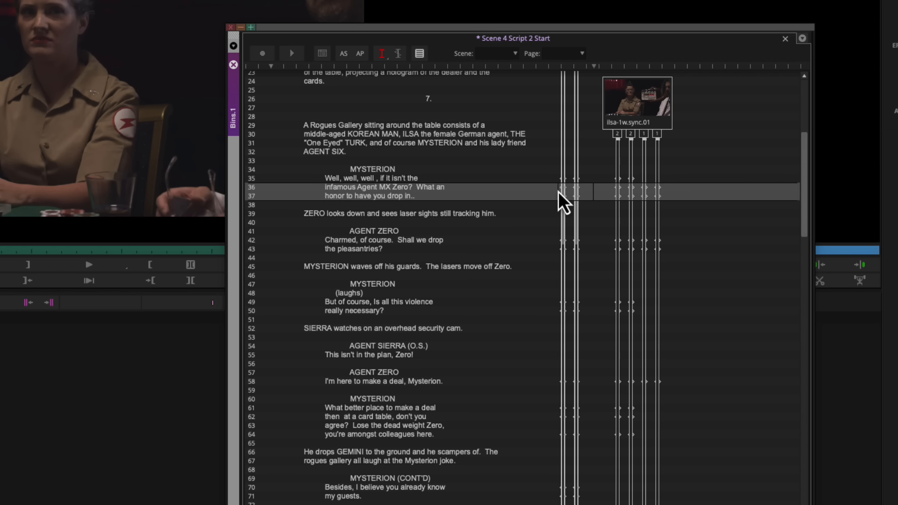
key(Delete)
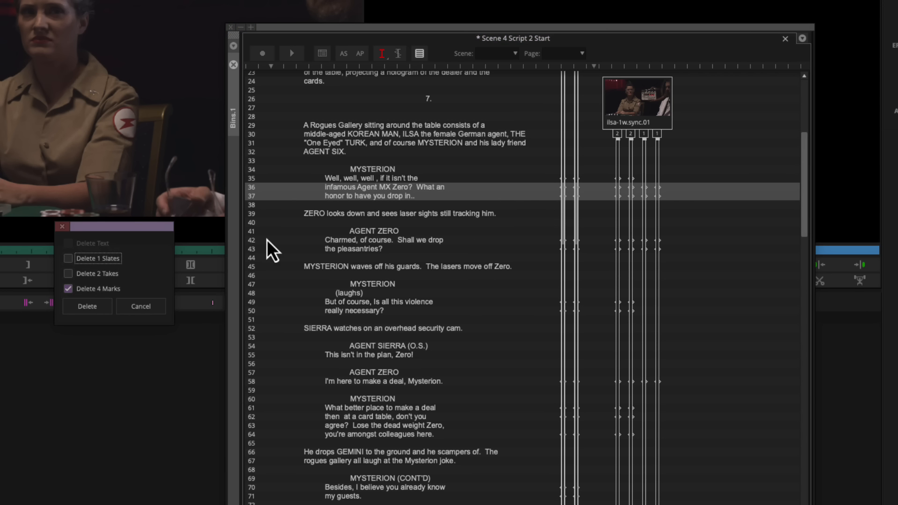
click(96, 310)
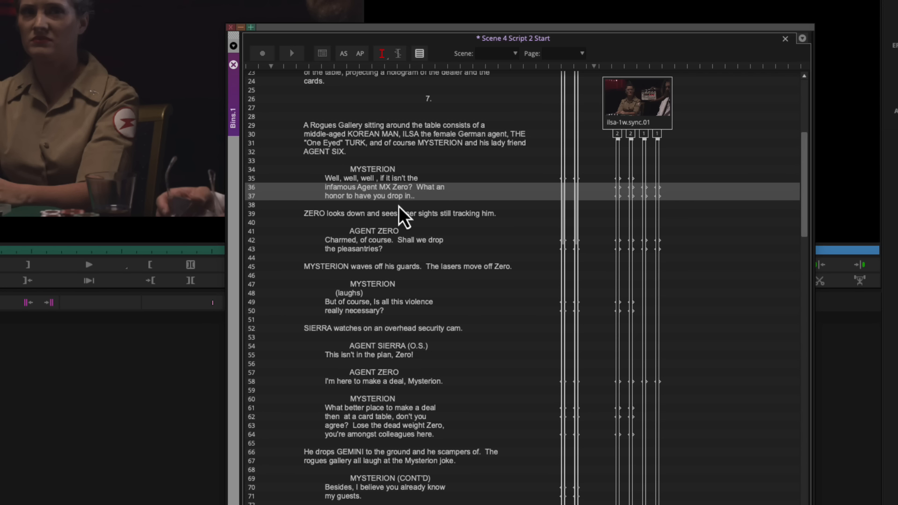
Splice the Mys 5-1 CU take's lines 35 to 37 into a new sequence and select line 43 on the ilsa-1w take.
click(564, 196)
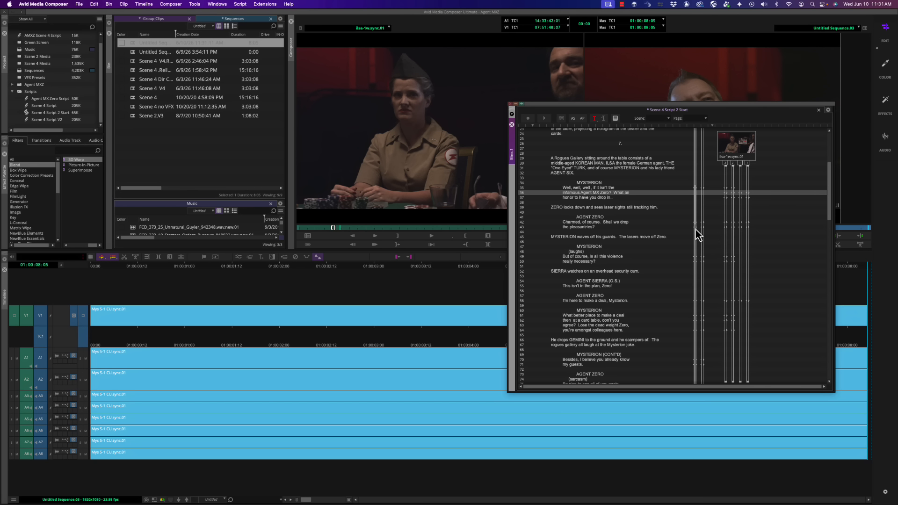
click(726, 227)
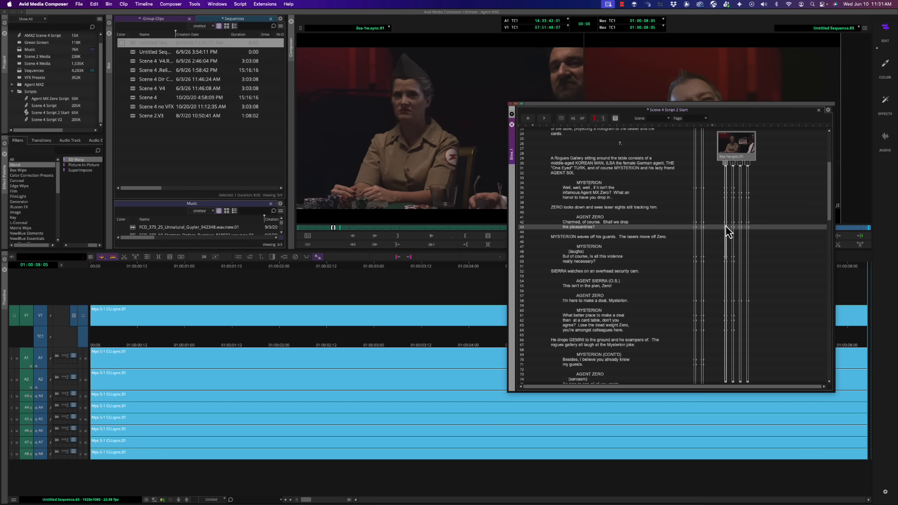
Delete the four script marks at line 43 on the ilsa-1w takes.
key(Up)
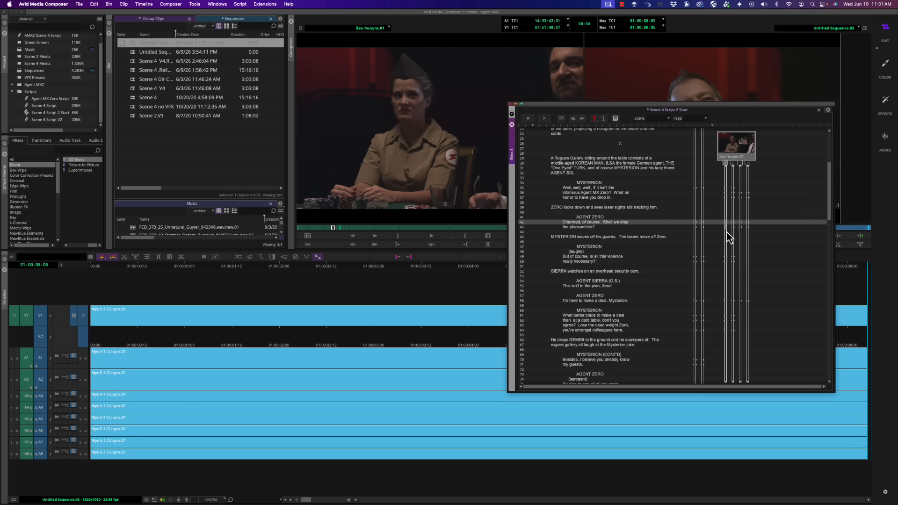
click(731, 227)
key(Delete)
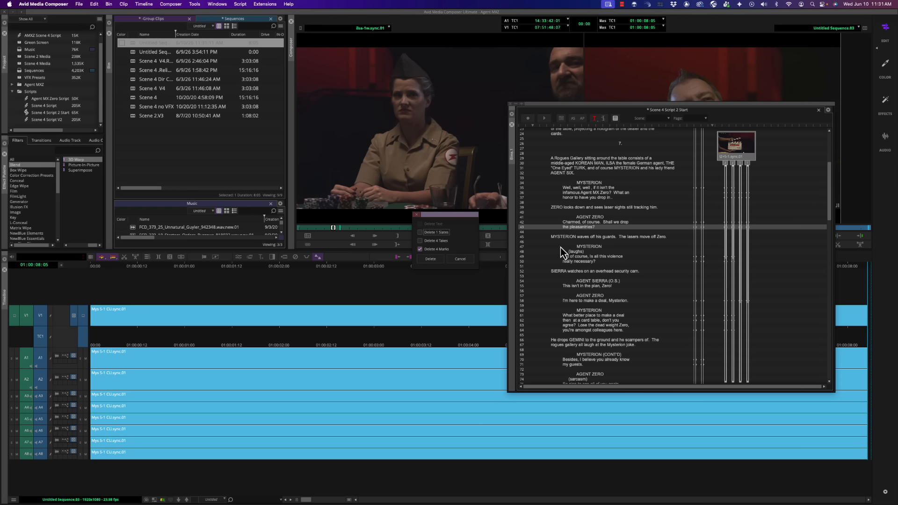
click(435, 260)
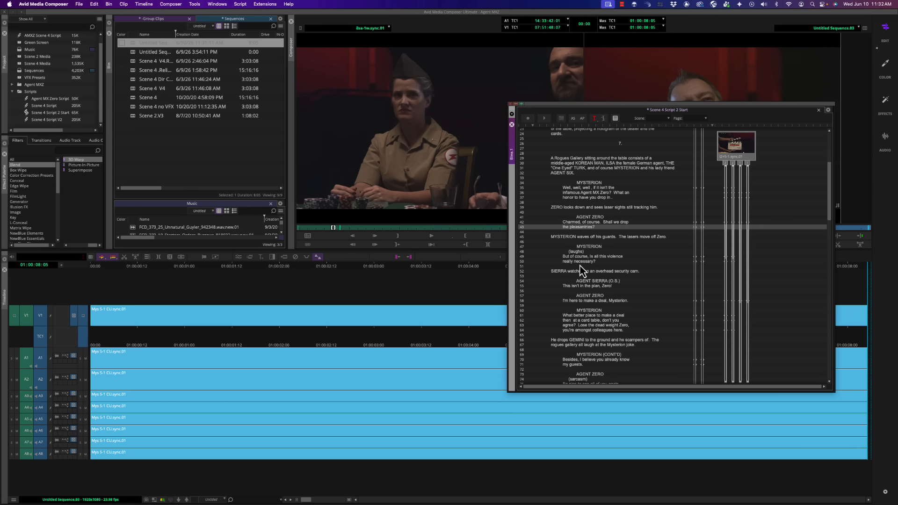
Splice the first ilsa-1w take's lines 42 to 43, followed by the Mys 5-1 CU take's line 49, onto the sequence's end.
click(722, 228)
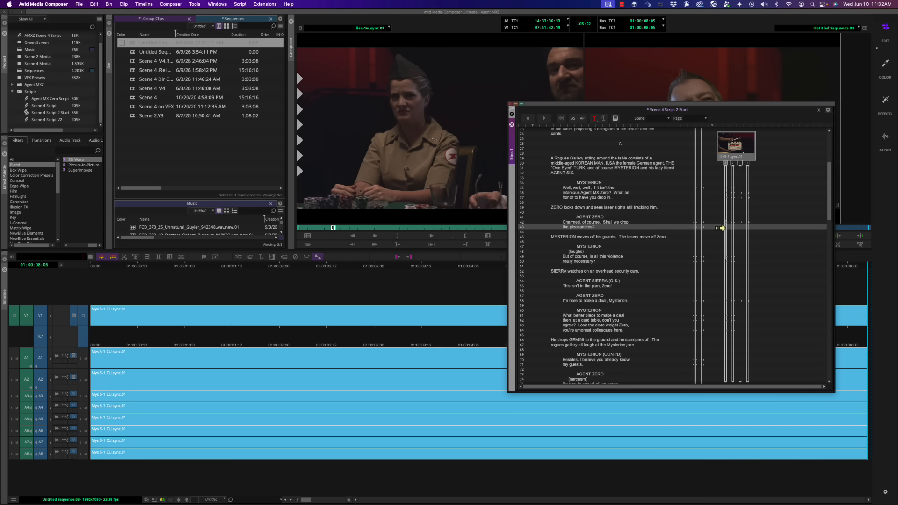
key(v)
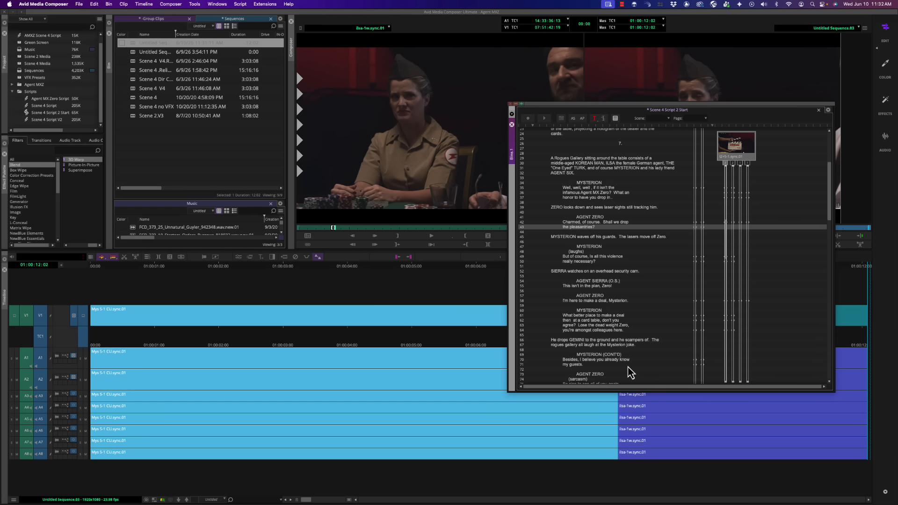
click(693, 259)
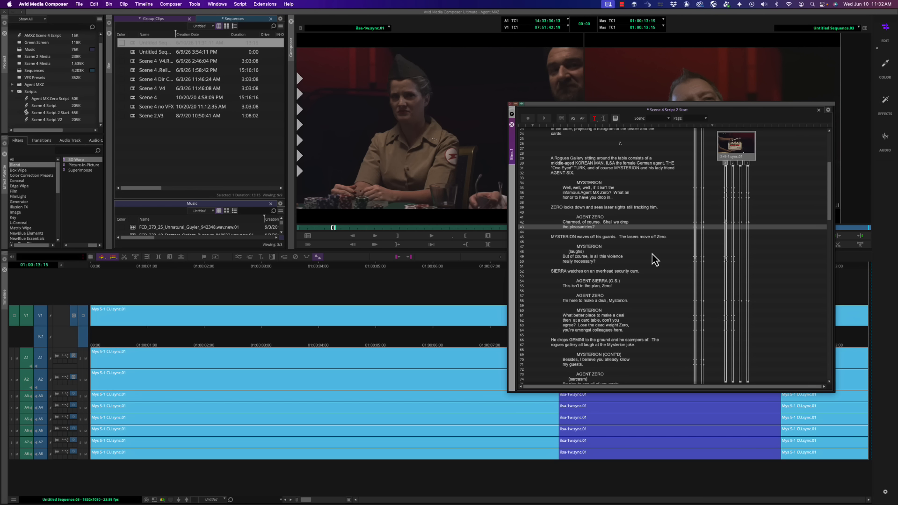
Close the Scene 4 Script 2 Start window and play the assembled sequence from its beginning.
click(511, 124)
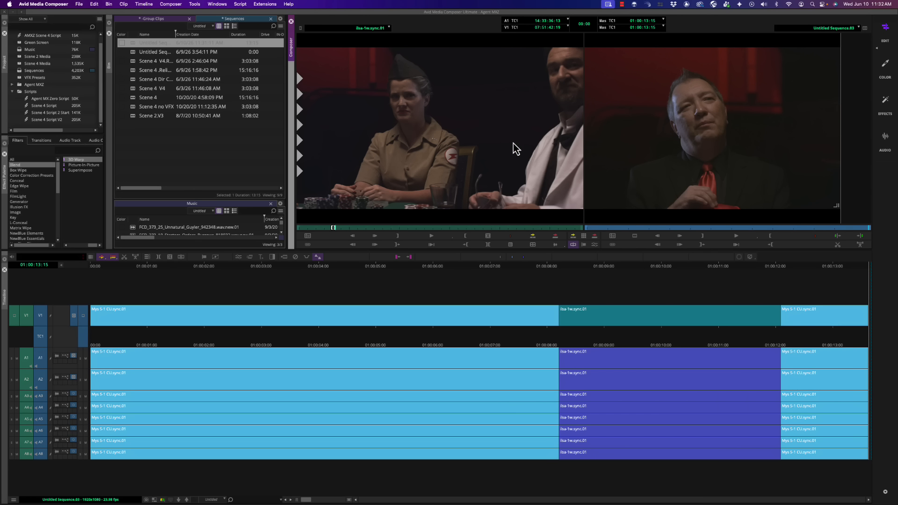
click(539, 274)
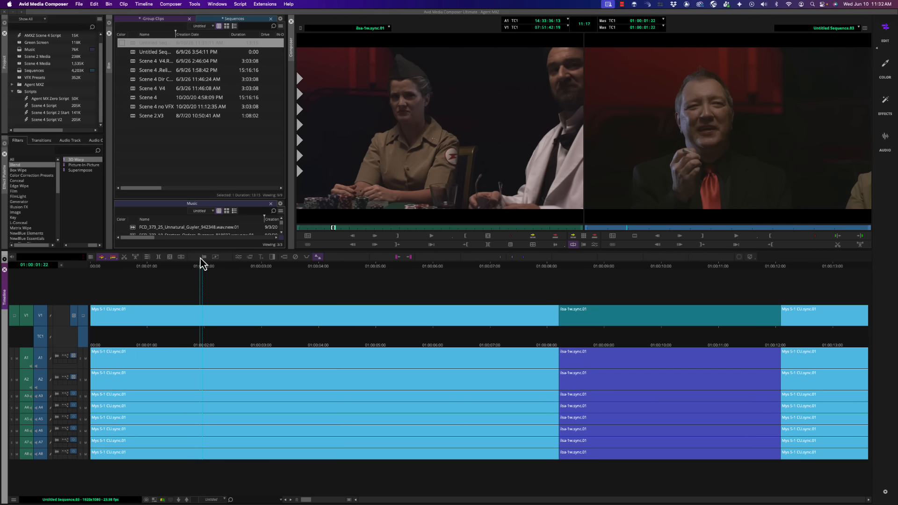
key(Home)
key(space)
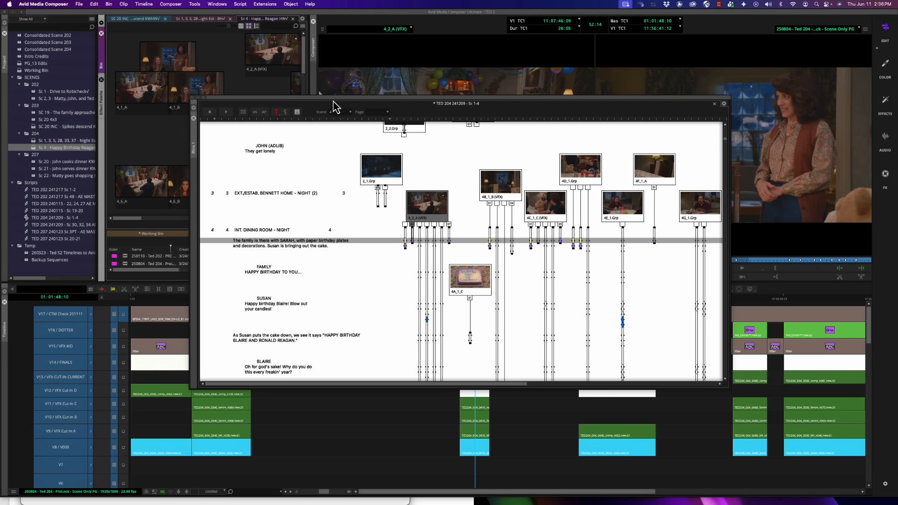
In the TED 204 Sc 1-4 script, play the 4_5.Grp take from "HAPPY BIRTHDAY TO YOU..." with the script window below the monitors.
drag(229, 27, 222, 31)
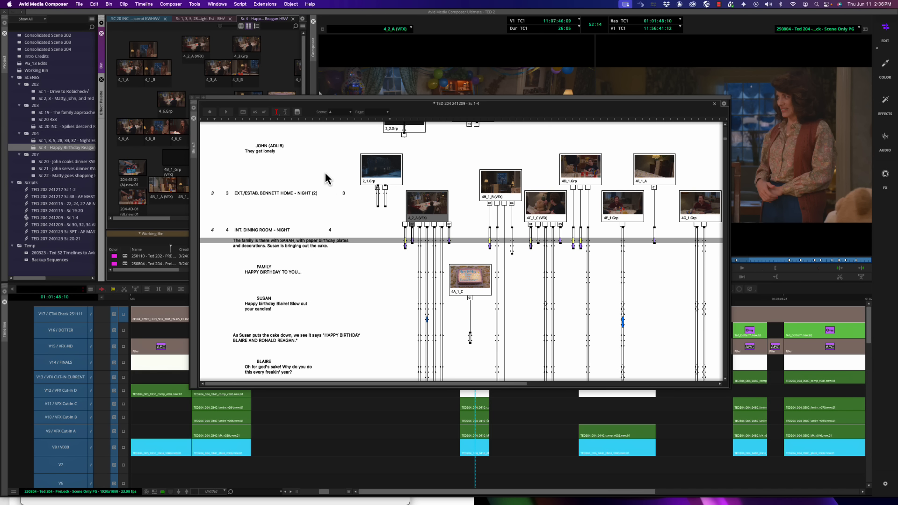
click(367, 101)
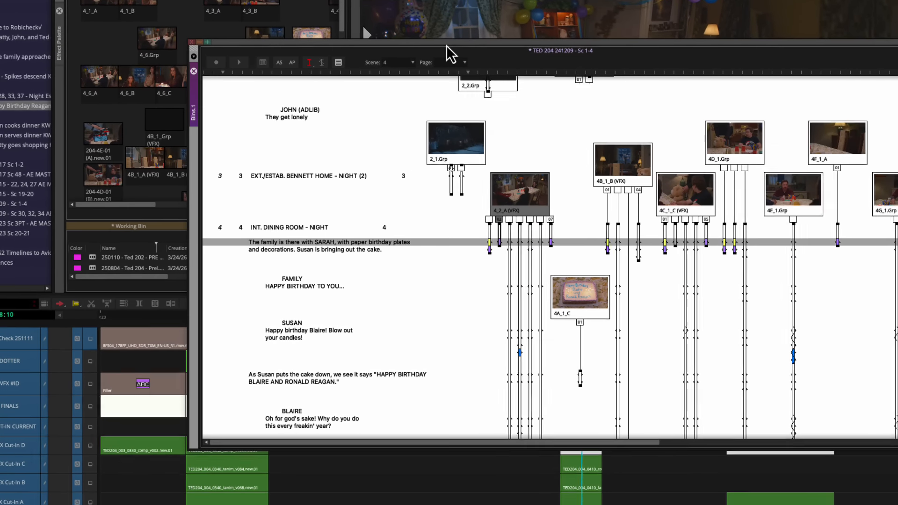
drag(446, 51, 416, 31)
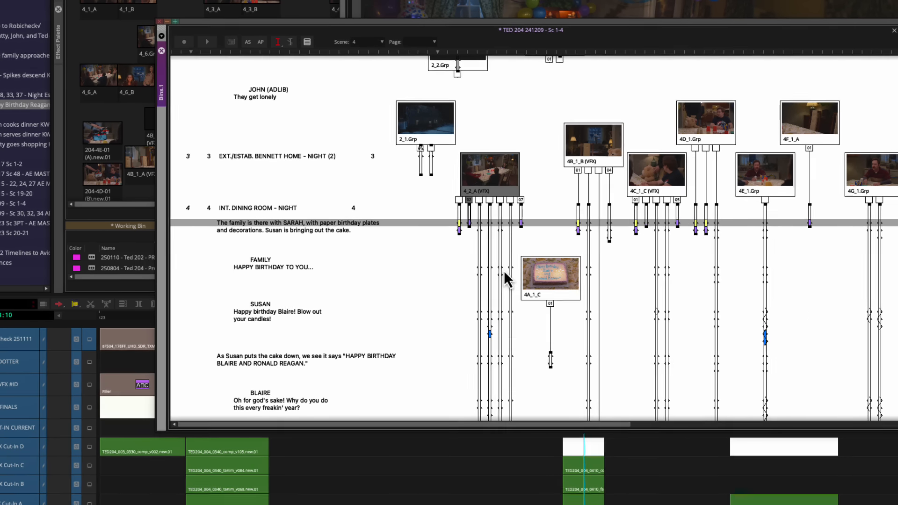
click(500, 267)
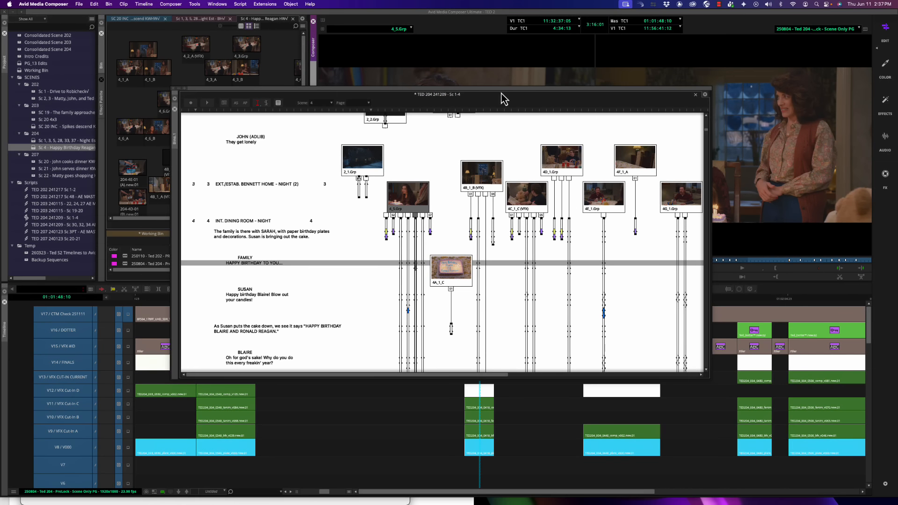
drag(501, 96, 501, 239)
click(462, 199)
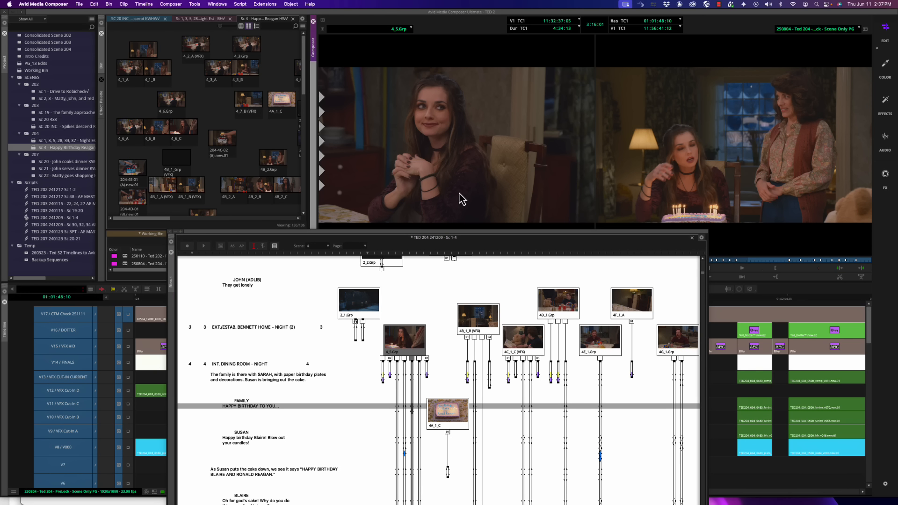
key(space)
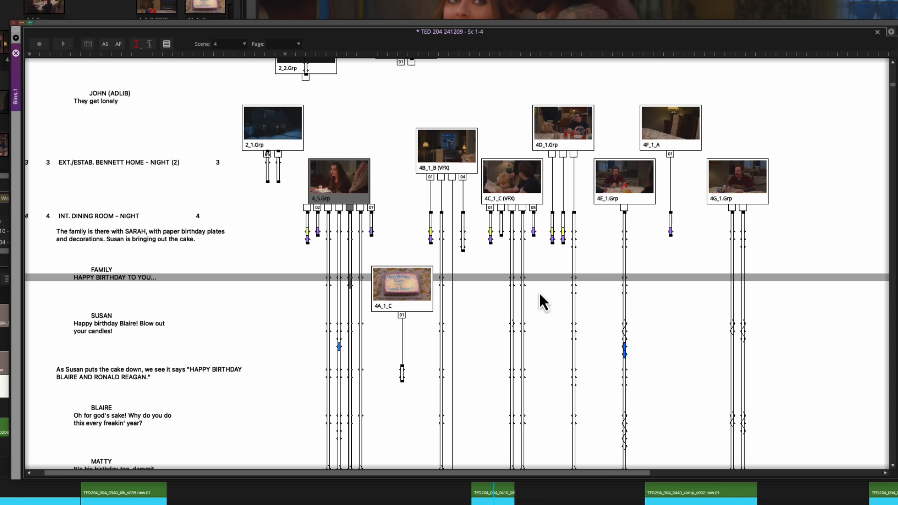
Select the full-length 4B, 4C, 4D and 4E takes at "HAPPY BIRTHDAY TO YOU..." and play that line across them.
click(437, 274)
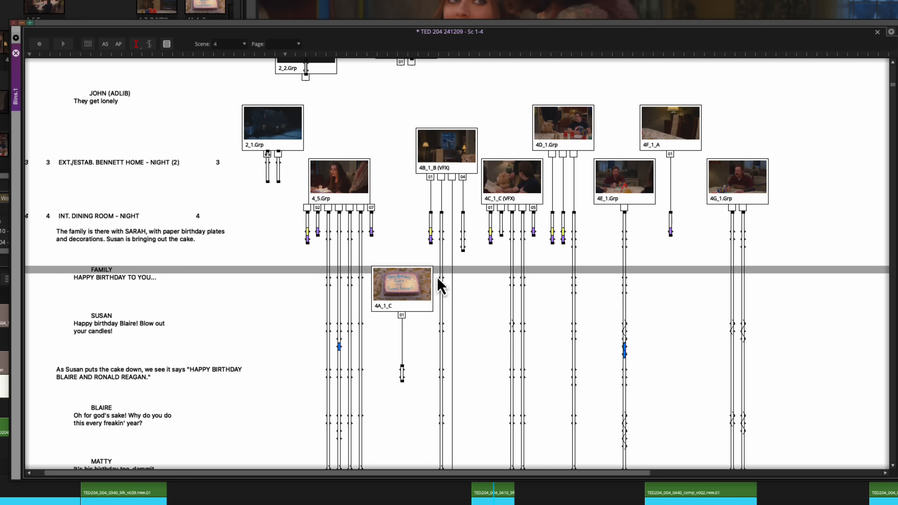
drag(438, 277, 534, 279)
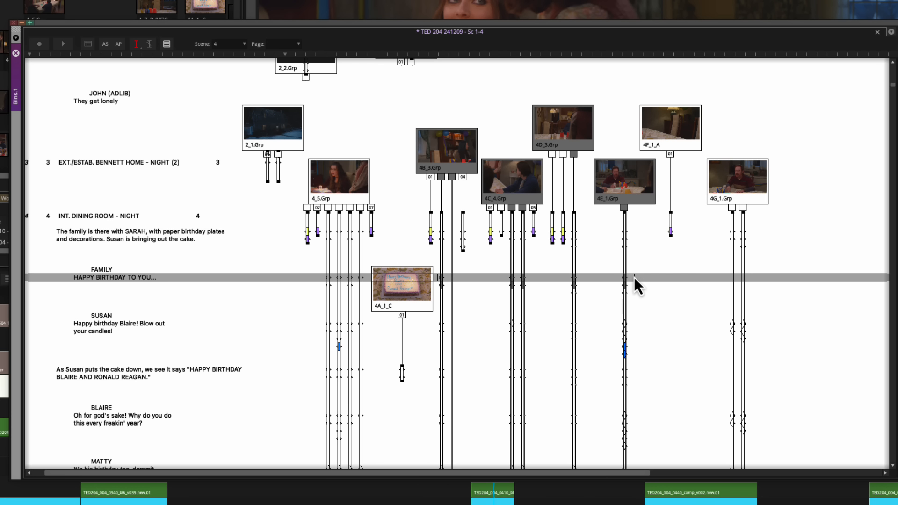
drag(634, 277, 635, 277)
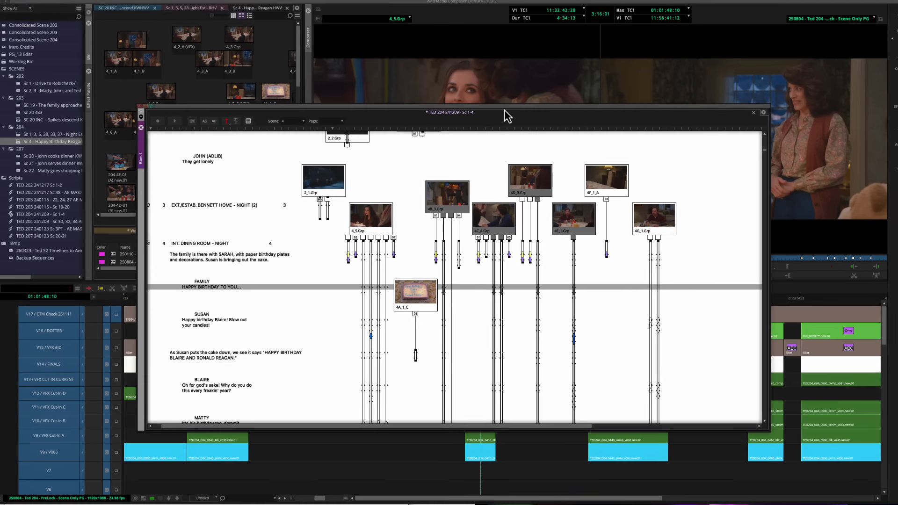
drag(507, 113, 514, 251)
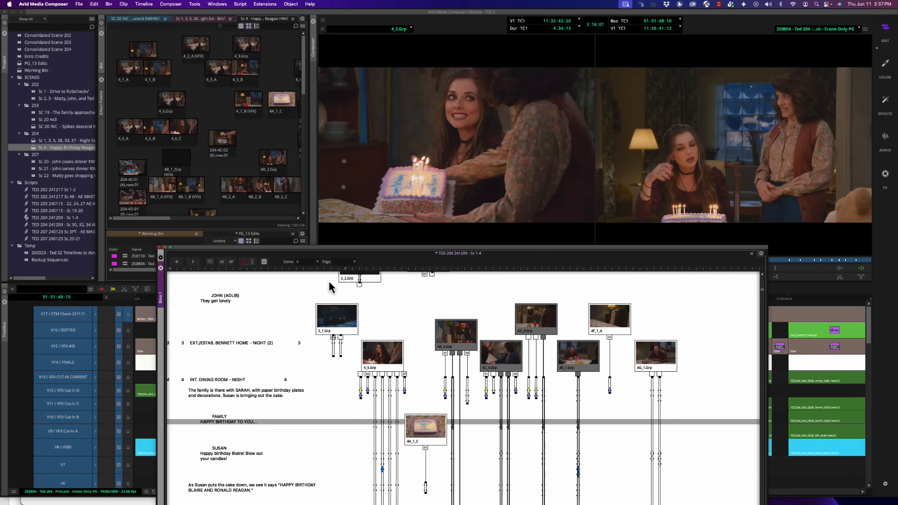
click(193, 262)
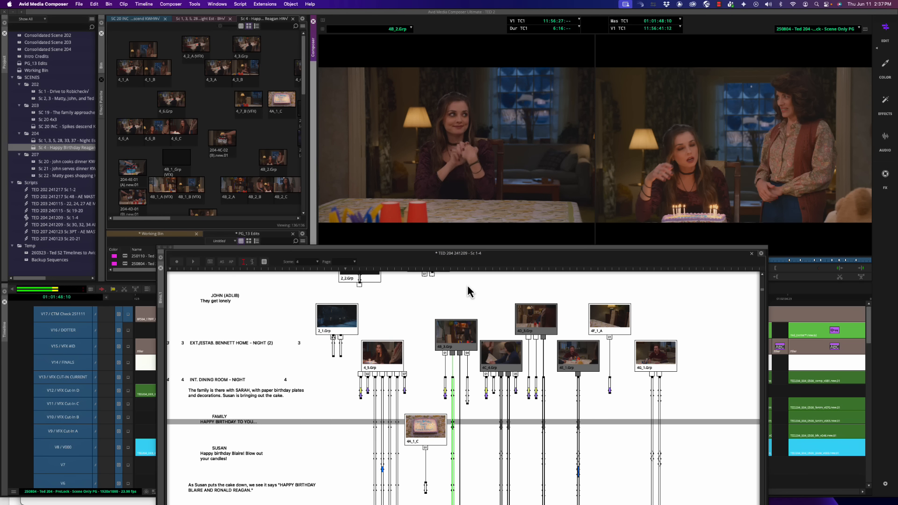